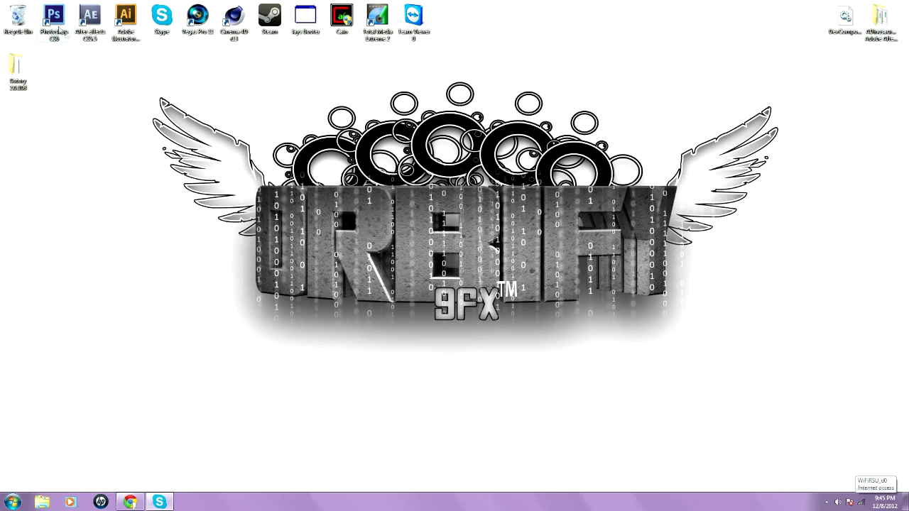
Launch Photoshop and create a new 750 × 500 pixel document with a white background.
left_click(57, 27)
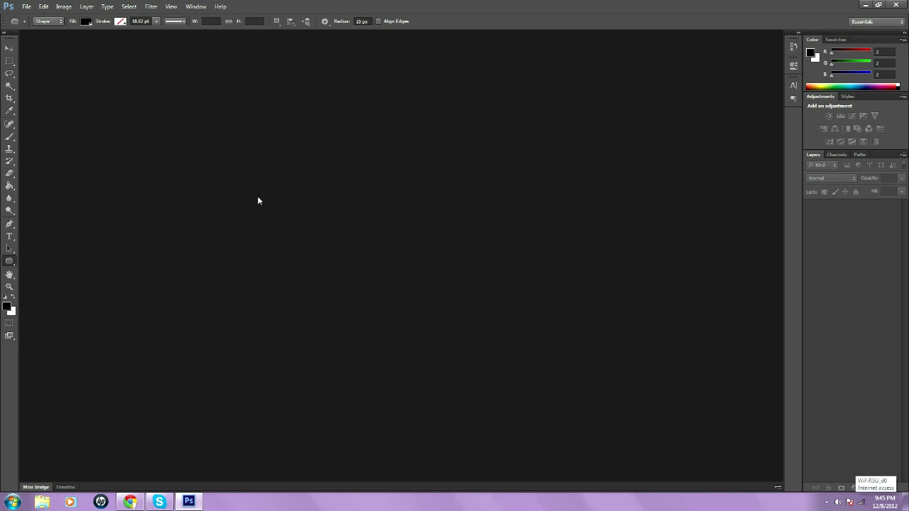
left_click(25, 8)
left_click(34, 17)
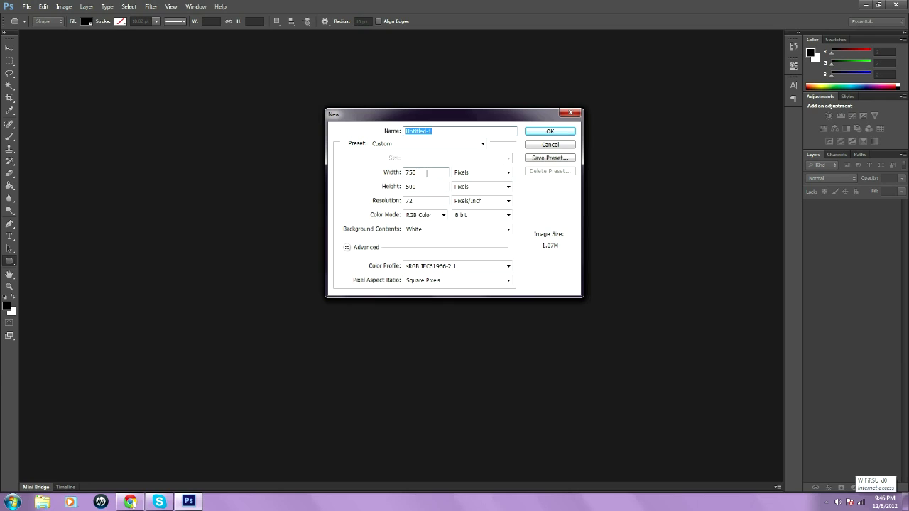
left_click(426, 174)
double_click(420, 172)
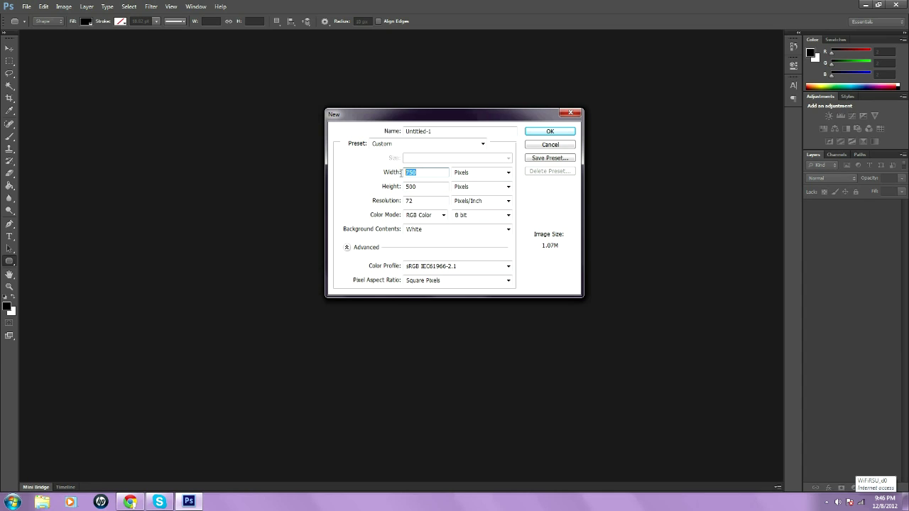
left_click_drag(410, 173, 414, 173)
double_click(421, 186)
left_click(433, 186)
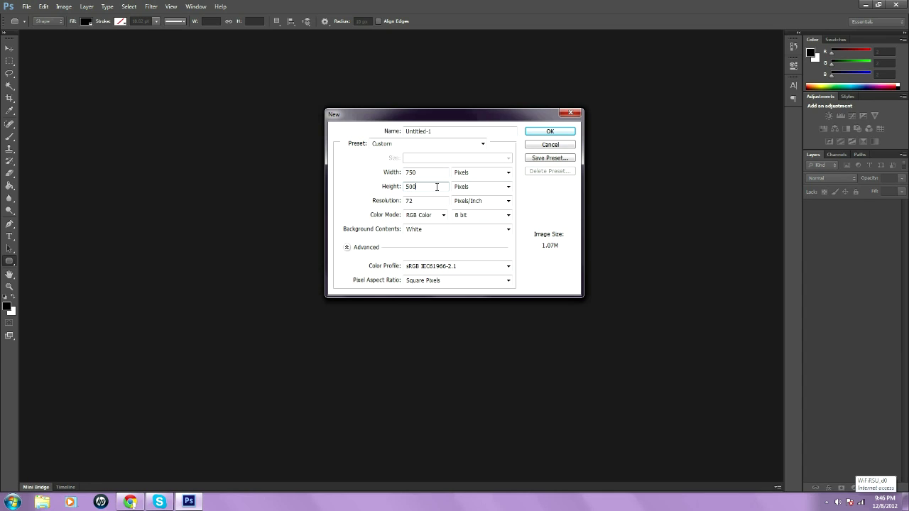
left_click(548, 131)
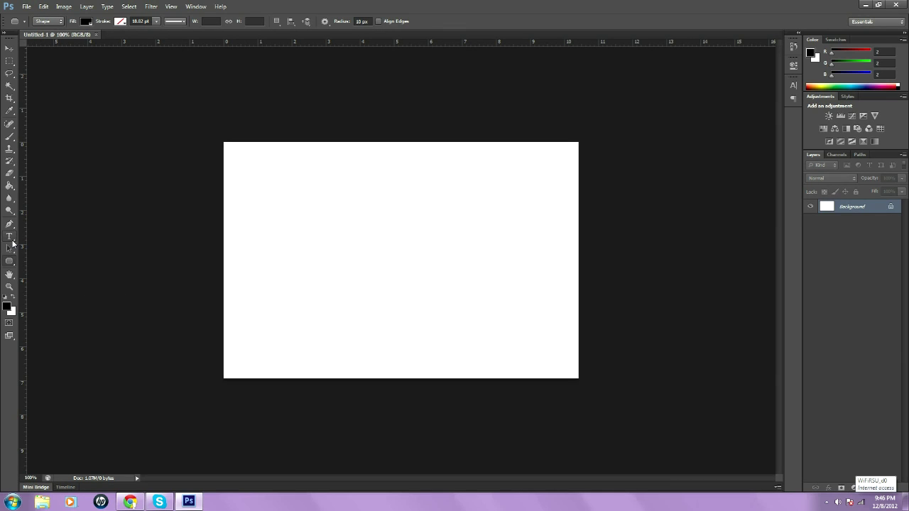
Add a black 250 pt letter R text layer, moved lower on the canvas, and commit it.
left_click(11, 236)
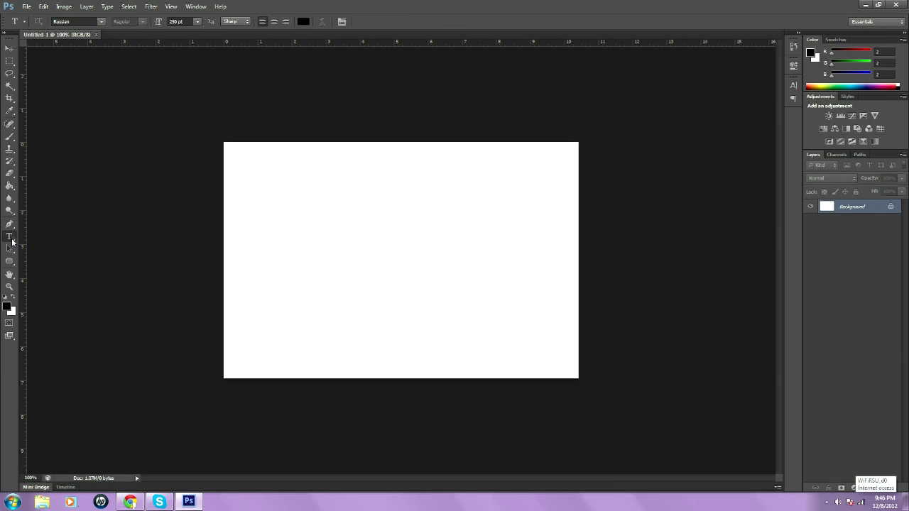
left_click(176, 20)
type("25")
left_click(351, 264)
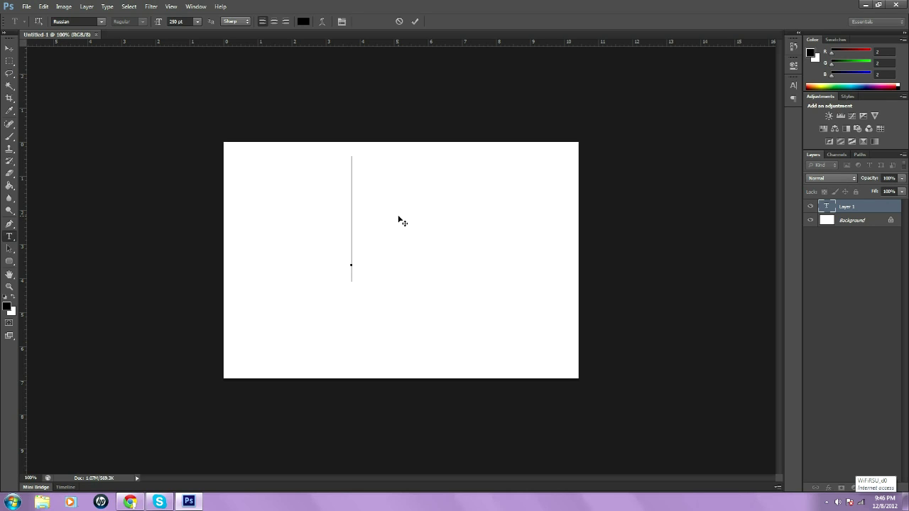
type("R")
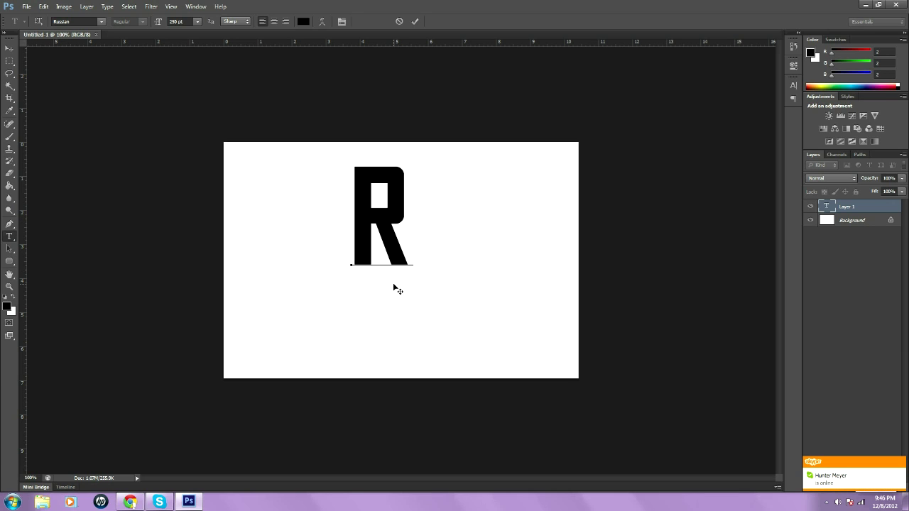
left_click_drag(393, 284, 398, 338)
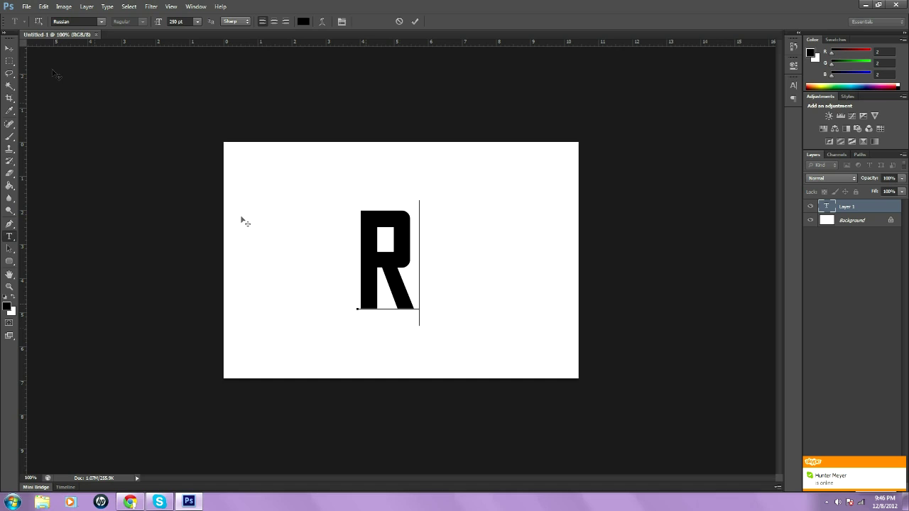
left_click(10, 48)
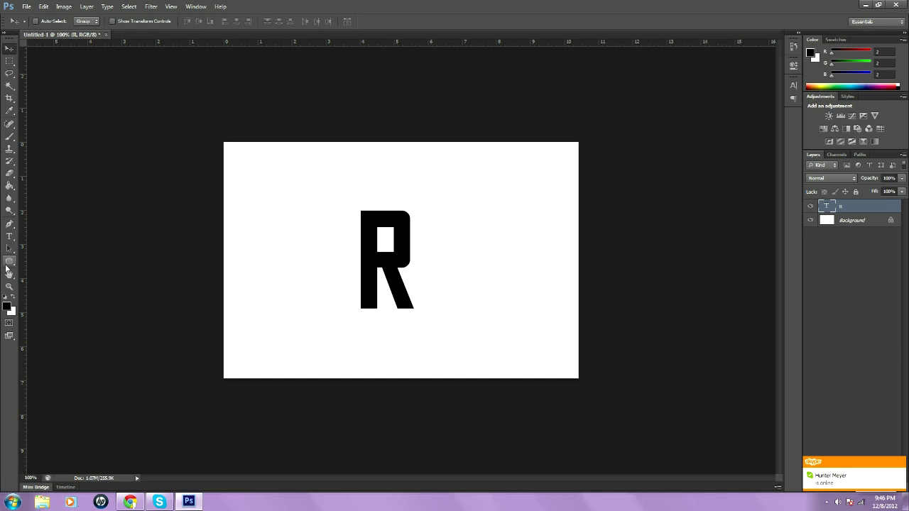
Draw a 313 × 313 px ellipse around the R and set its fill to No Color.
left_click(7, 264)
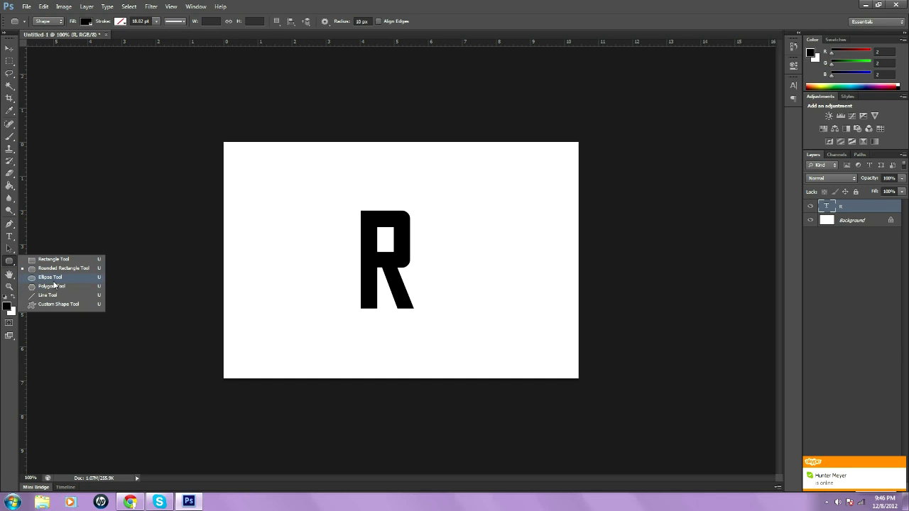
left_click(51, 279)
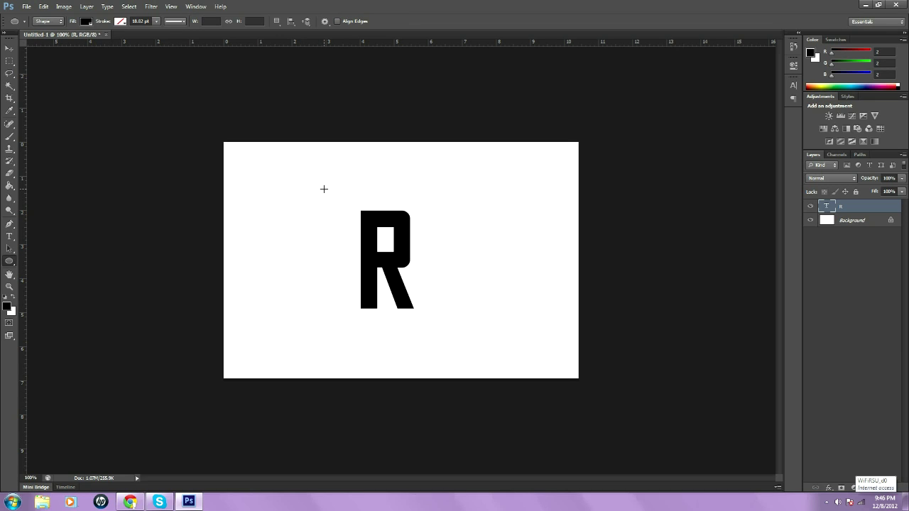
left_click_drag(324, 188, 471, 397, "shift")
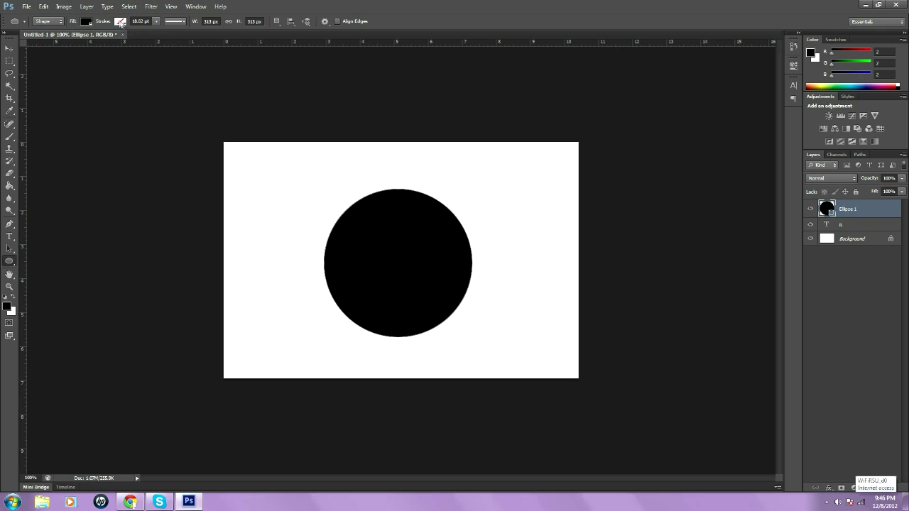
left_click(85, 22)
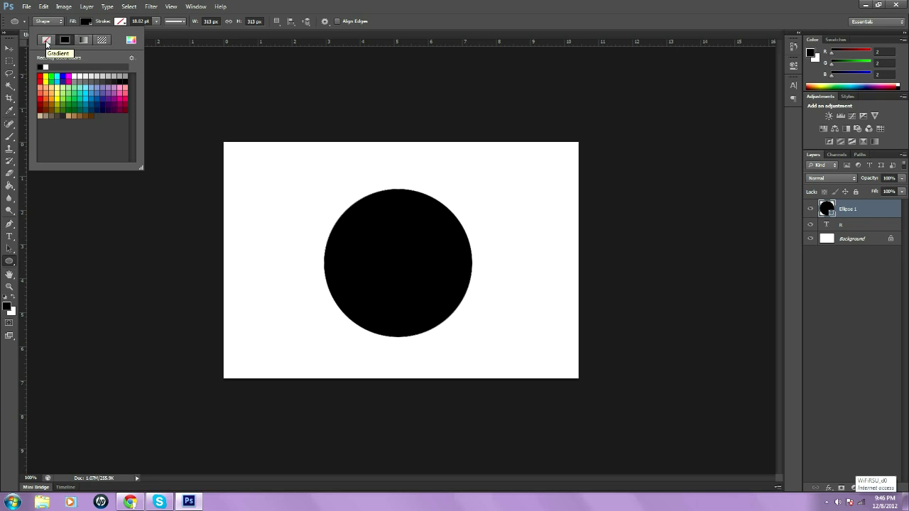
left_click(46, 41)
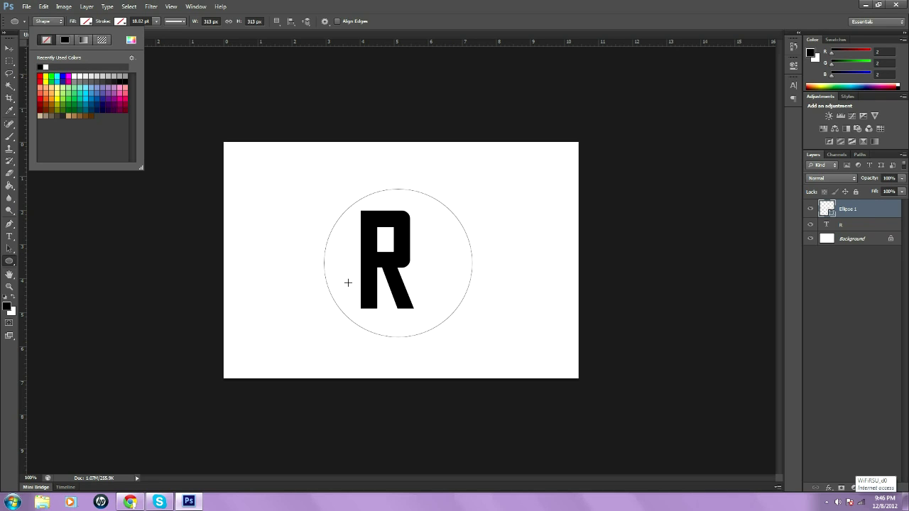
left_click(202, 100)
left_click(197, 94)
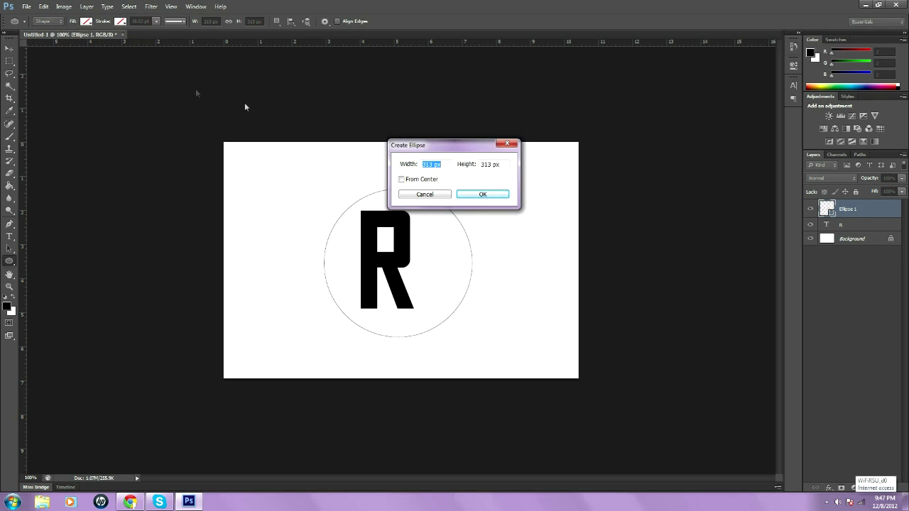
Dismiss the Create Ellipse prompt and set the circle's stroke width to 25.17 pt.
left_click(430, 195)
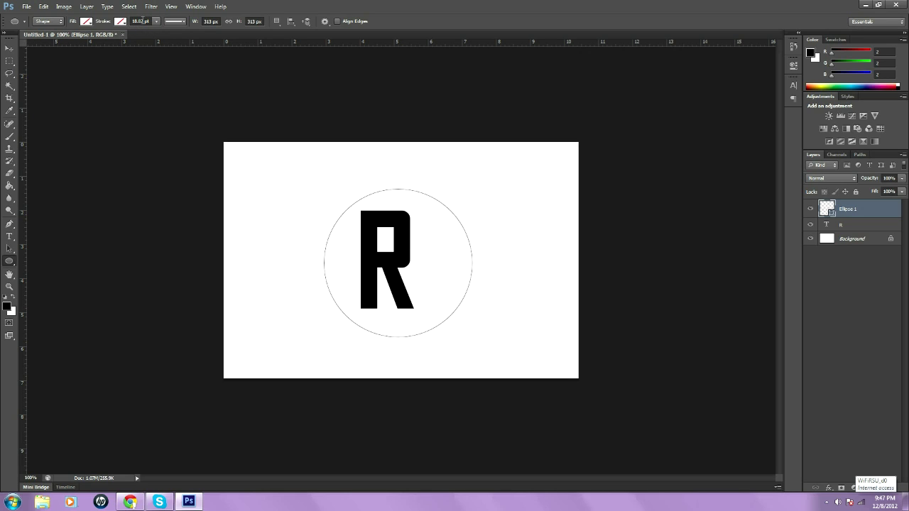
left_click(156, 22)
left_click_drag(156, 32, 160, 32)
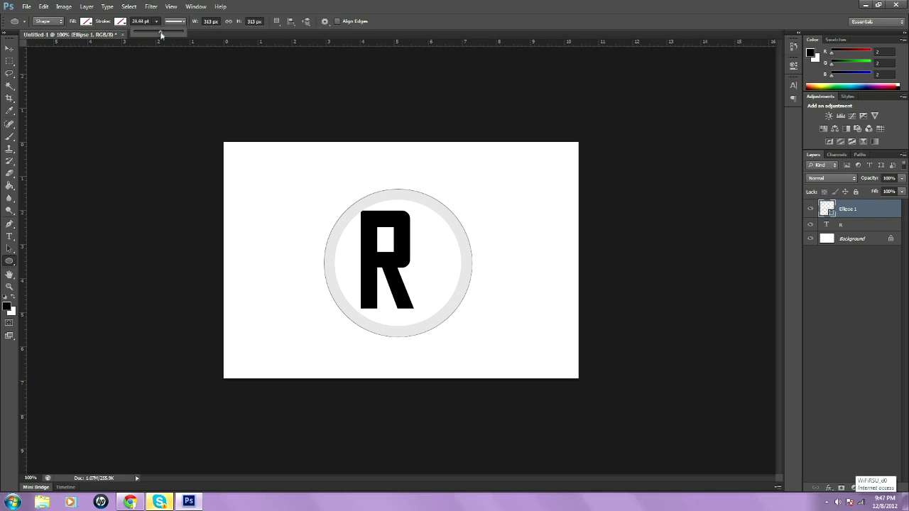
left_click_drag(160, 32, 161, 31)
Centre the ring around the R by dragging and nudging it down and left.
left_click(9, 49)
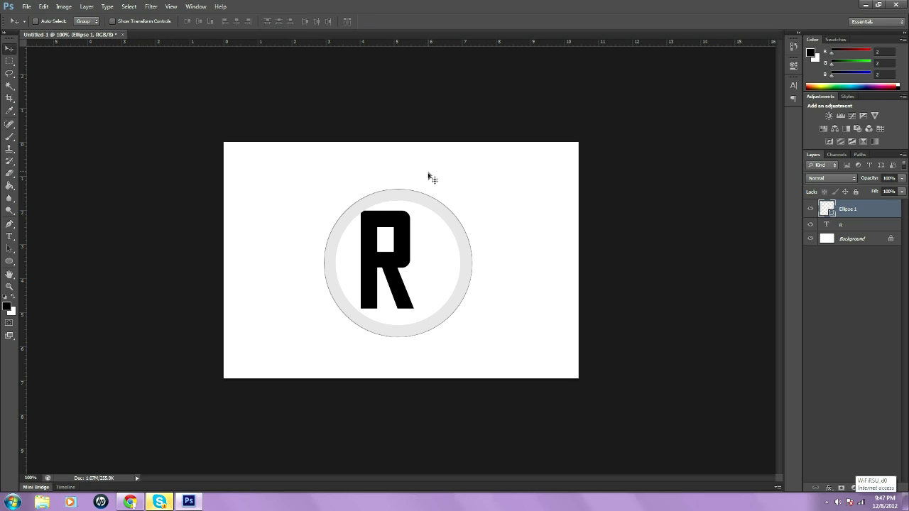
left_click_drag(418, 197, 408, 193)
left_click_drag(394, 329, 389, 329)
key("Down")
key("Down")
key("Down")
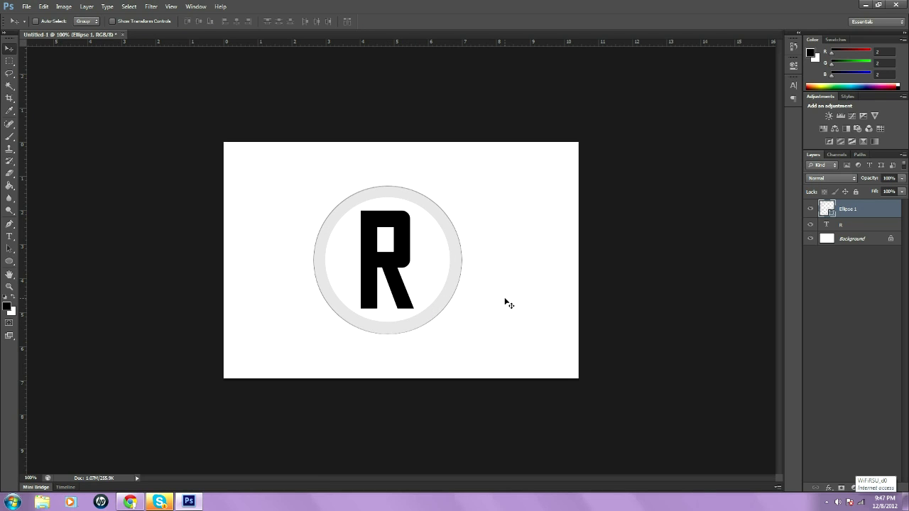
key("Left")
key("Left")
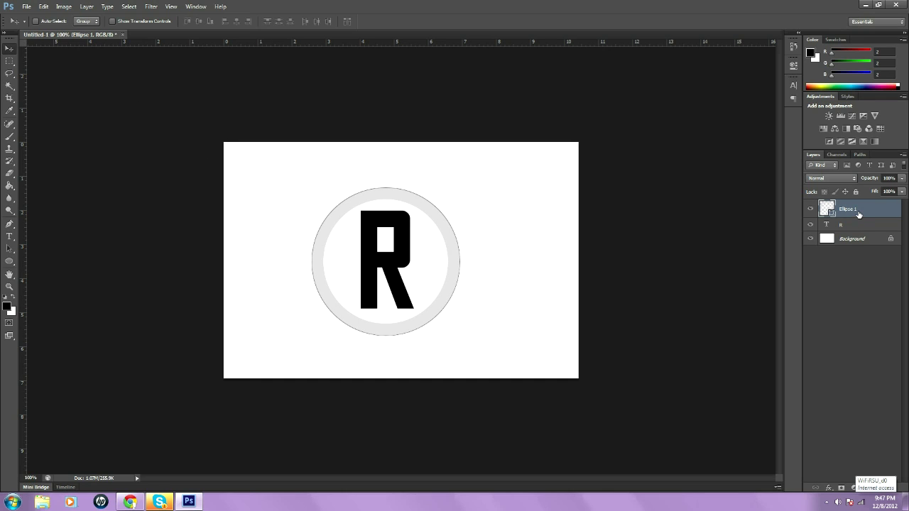
left_click(9, 261)
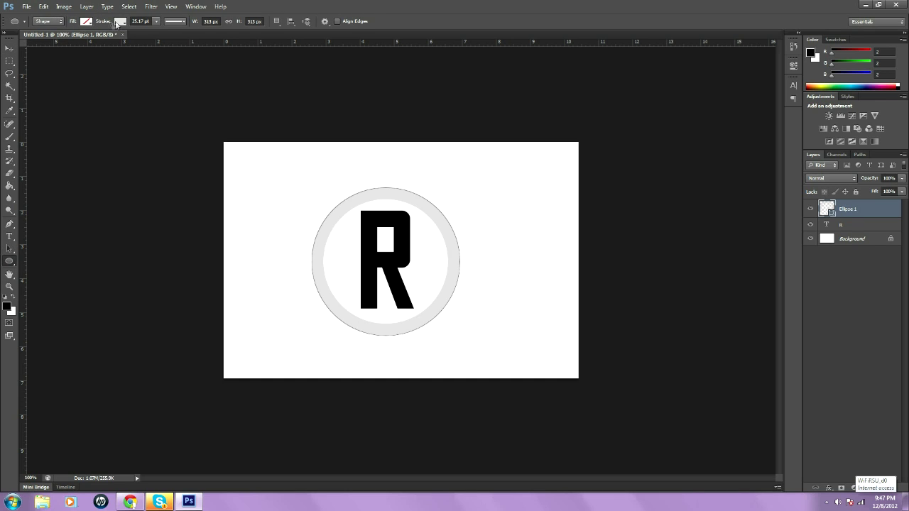
Set the ring's stroke colour to black and its width to 33.26 pt.
left_click(118, 22)
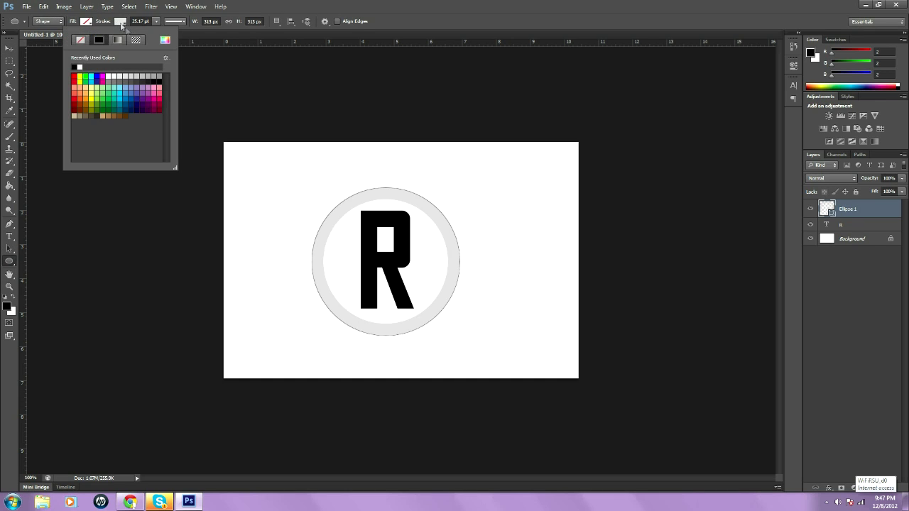
left_click(74, 67)
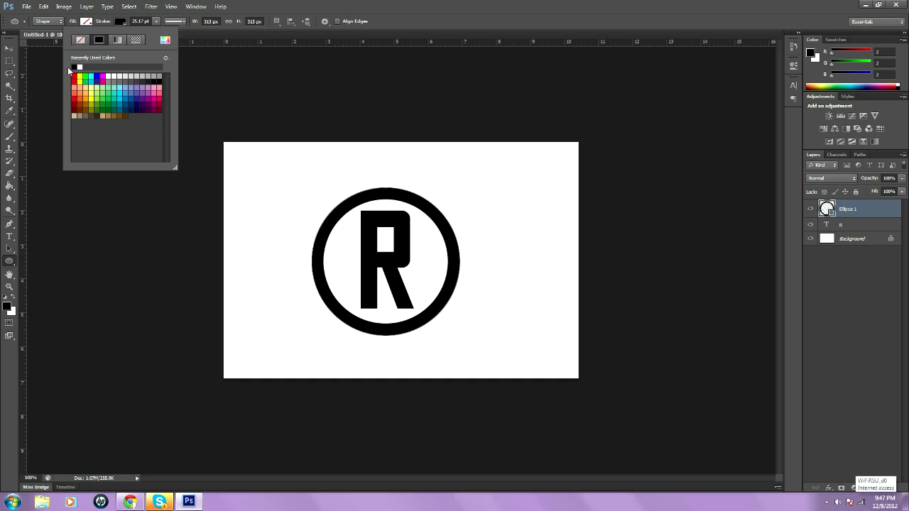
left_click(156, 21)
left_click_drag(158, 32, 163, 31)
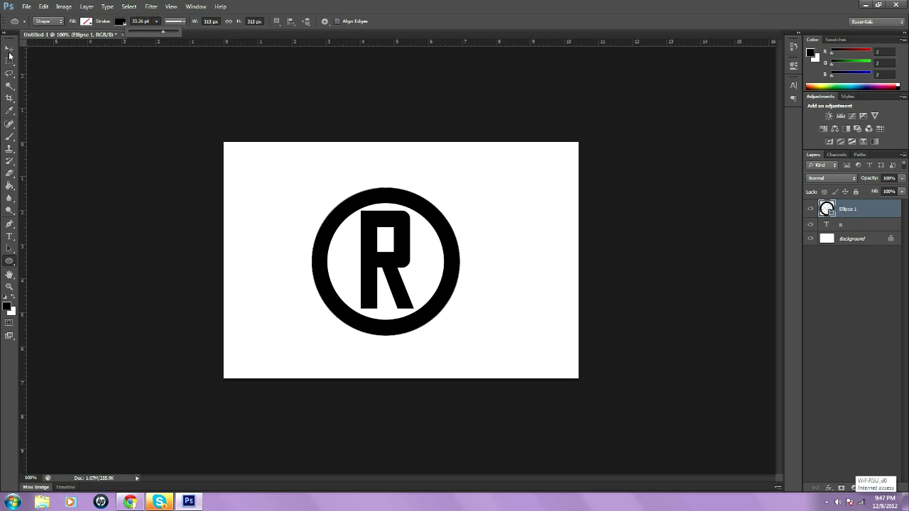
left_click(9, 50)
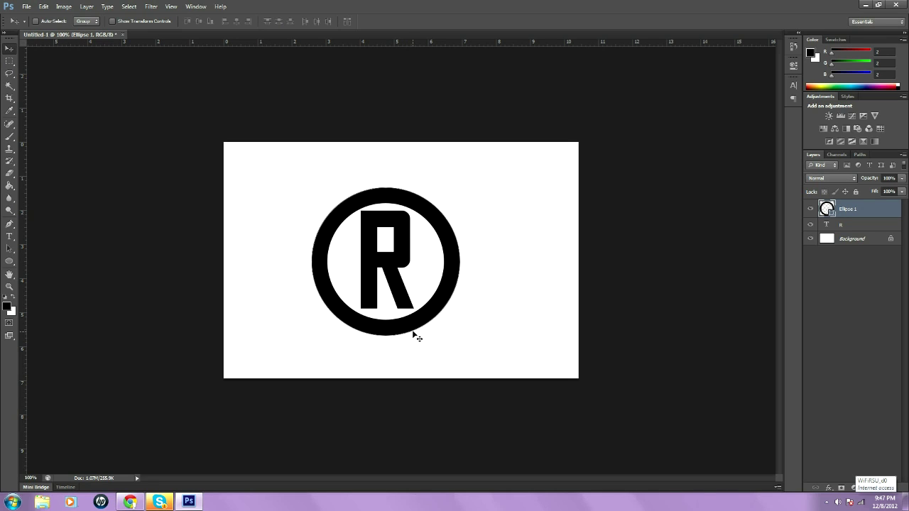
left_click(8, 263)
Draw a small rectangle to the right of the ring with the Rectangle Tool.
left_click(7, 265)
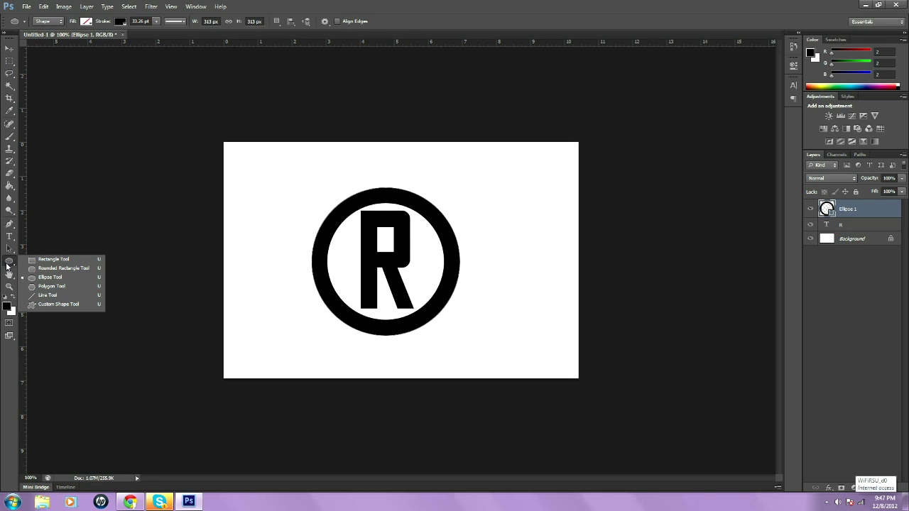
left_click(52, 260)
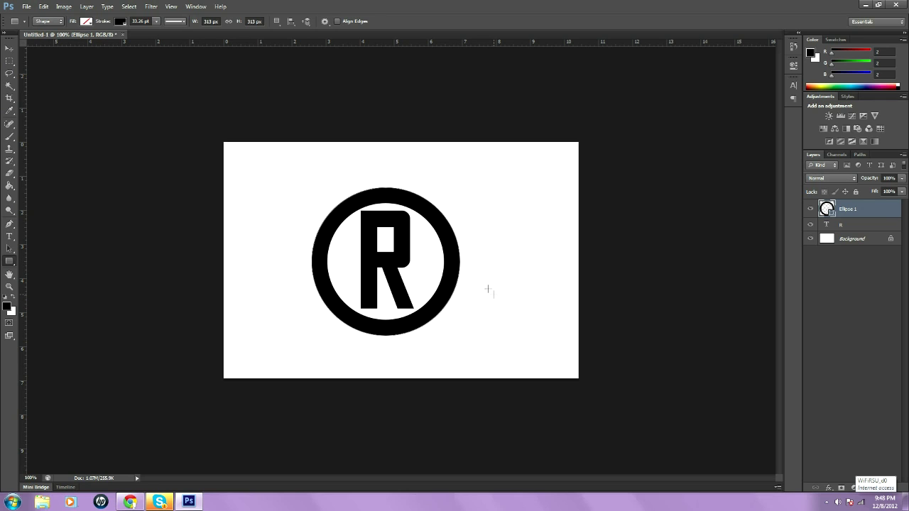
left_click_drag(474, 272, 507, 285)
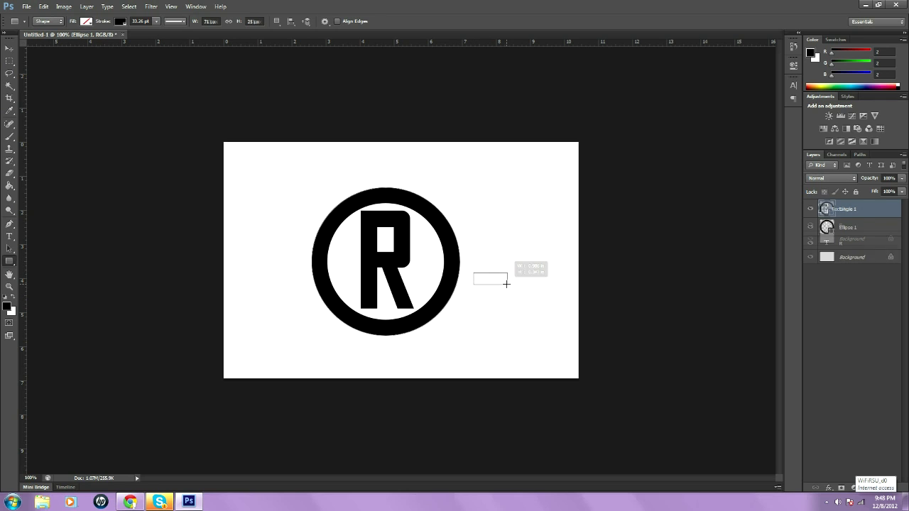
Rotate and stretch the rectangle under the R's stem, apply it, and nudge it left.
left_click(9, 48)
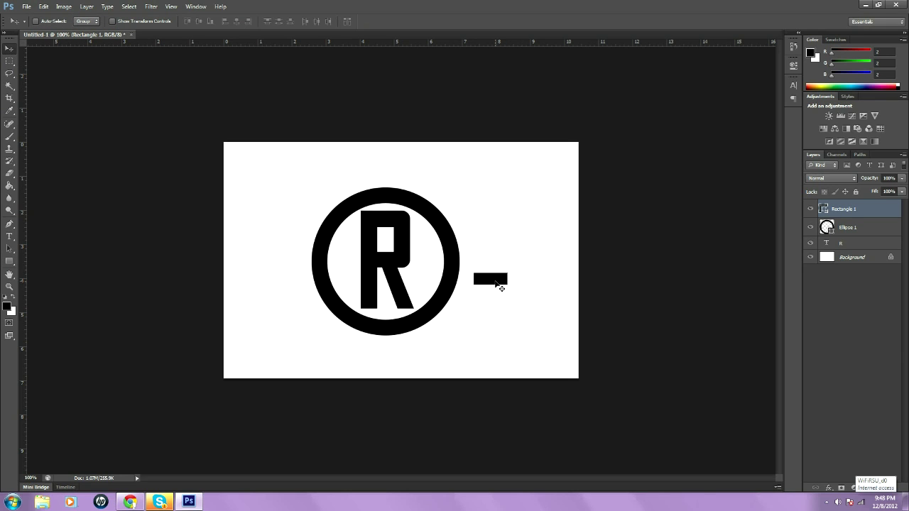
key("ctrl+t")
left_click_drag(515, 280, 377, 313)
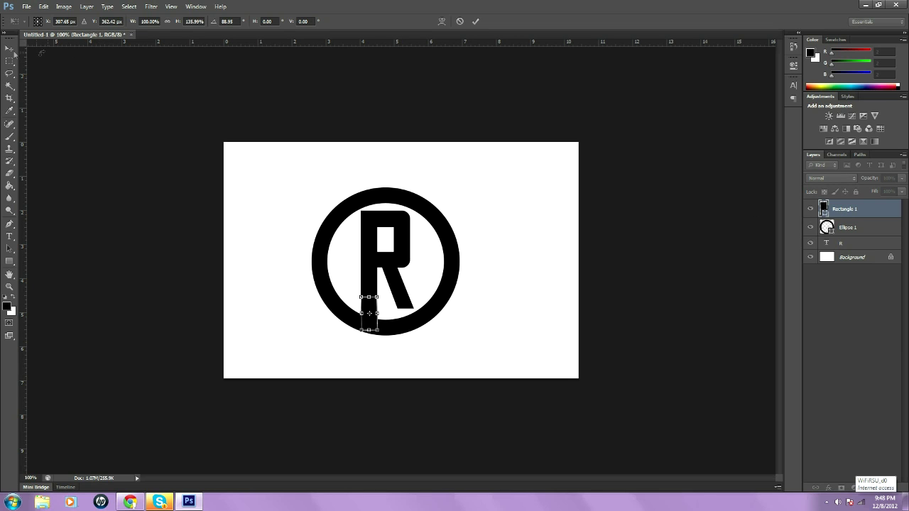
left_click(10, 49)
left_click(401, 189)
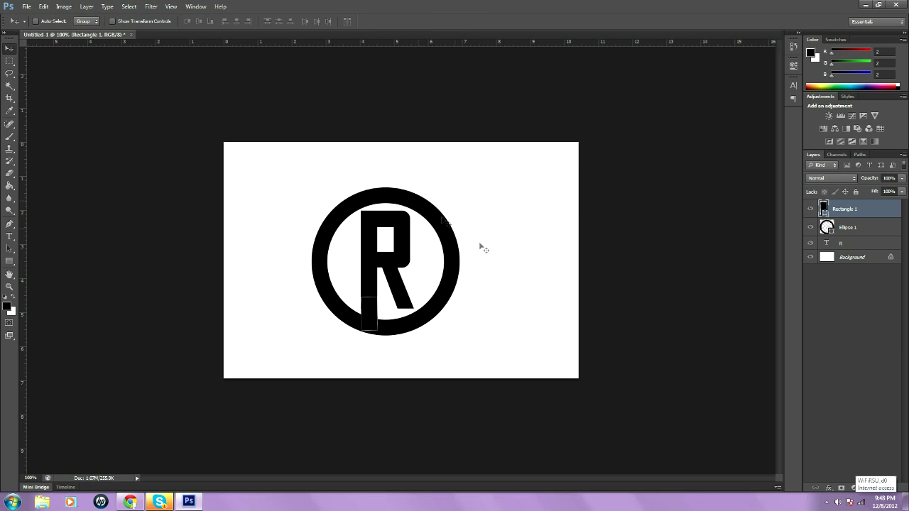
left_click(865, 257)
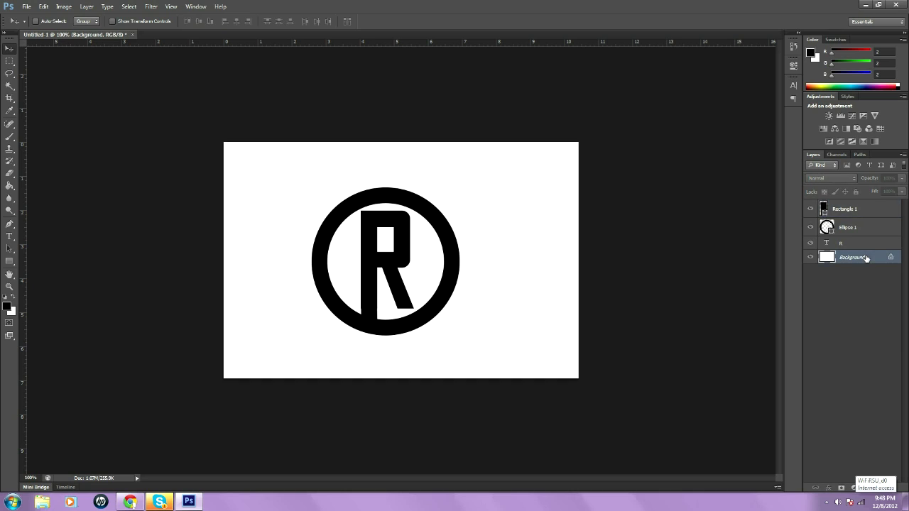
left_click(866, 211)
key("Left")
key("Left")
key("Left")
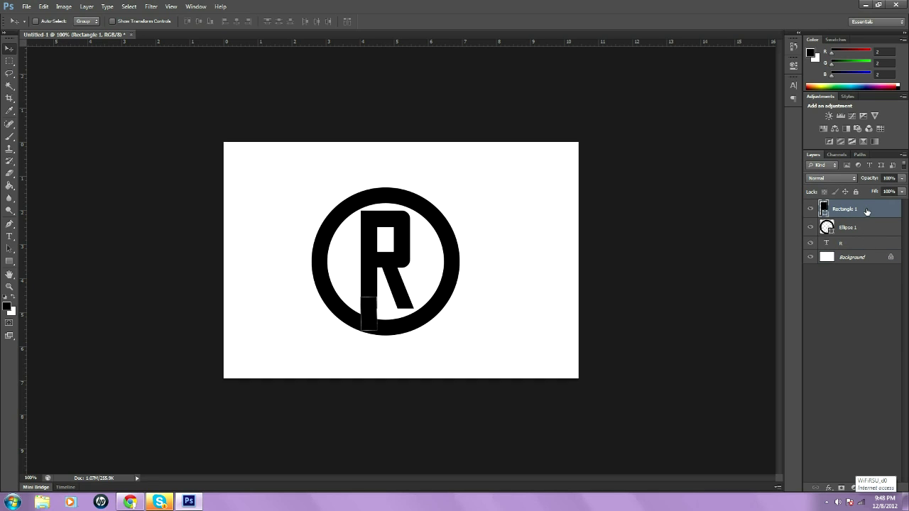
left_click(869, 264)
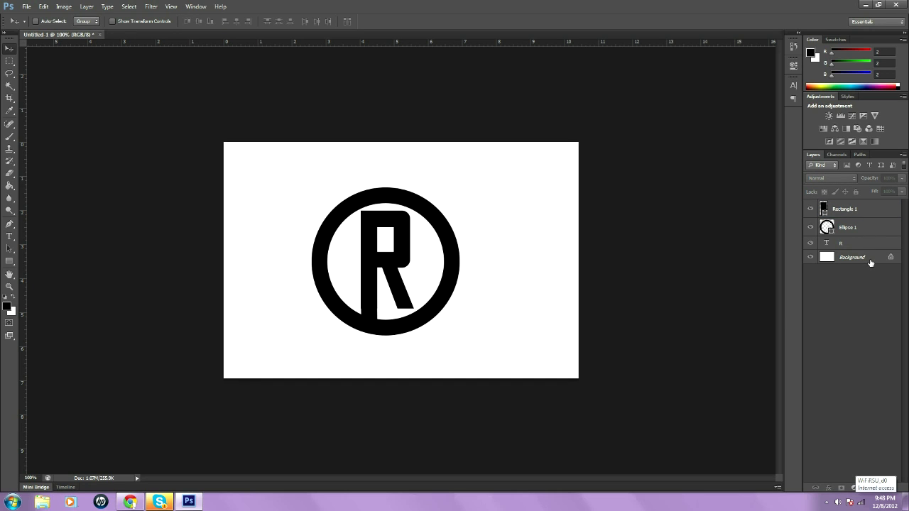
Duplicate Rectangle 1, rotate the copy -18.6° under the R's leg, apply, and nudge it right.
right_click(862, 218)
left_click(794, 194)
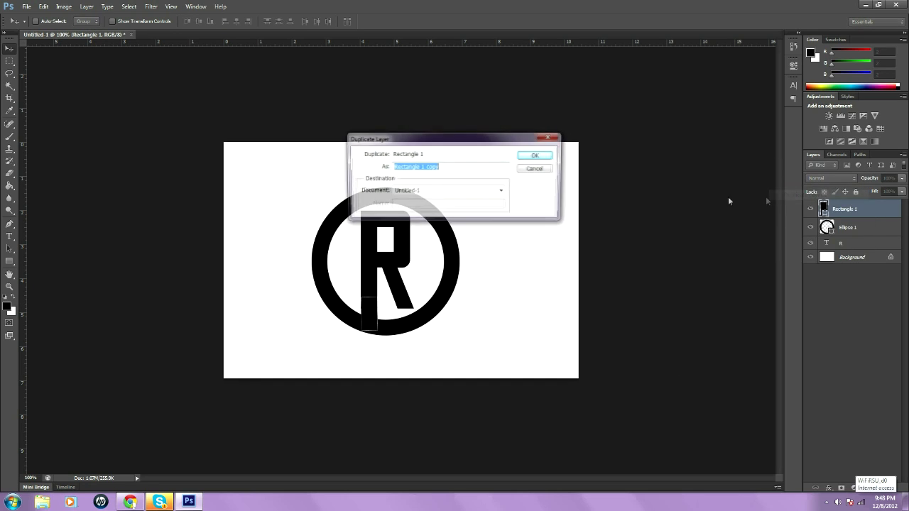
key("Return")
left_click_drag(375, 309, 407, 317)
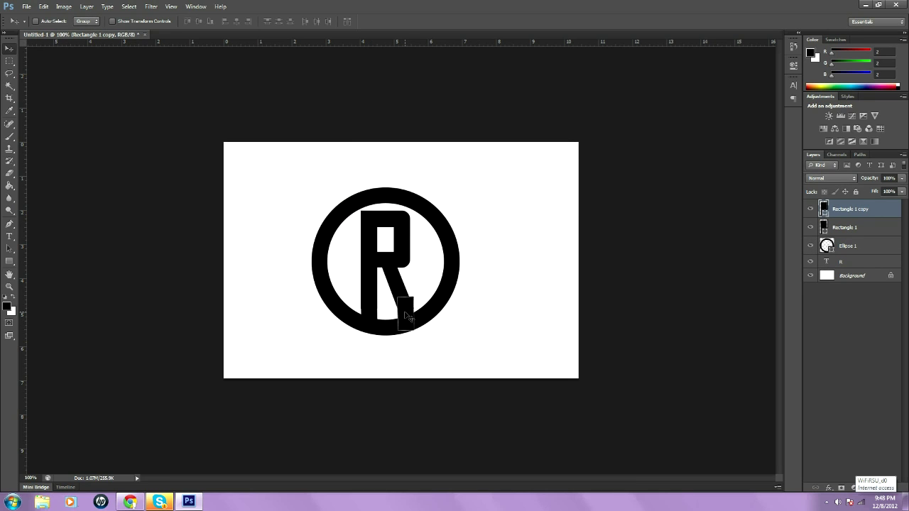
key("ctrl+t")
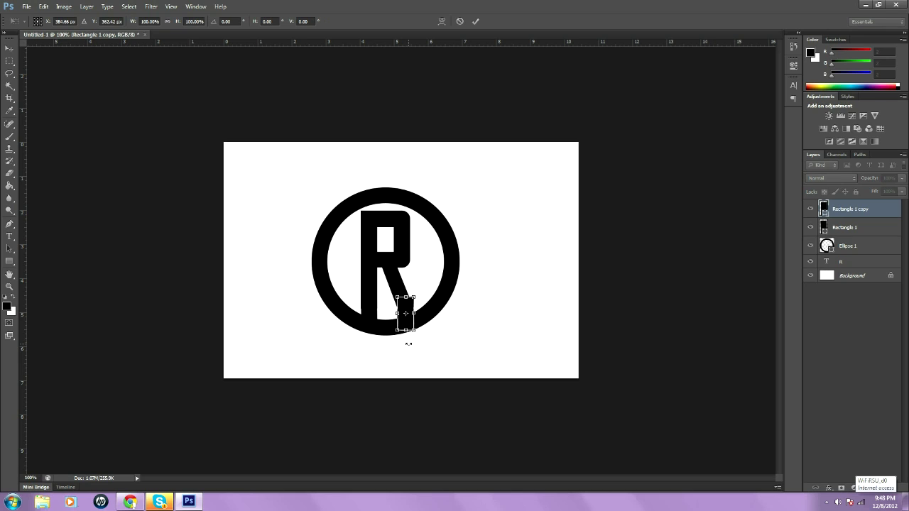
left_click_drag(408, 344, 418, 342)
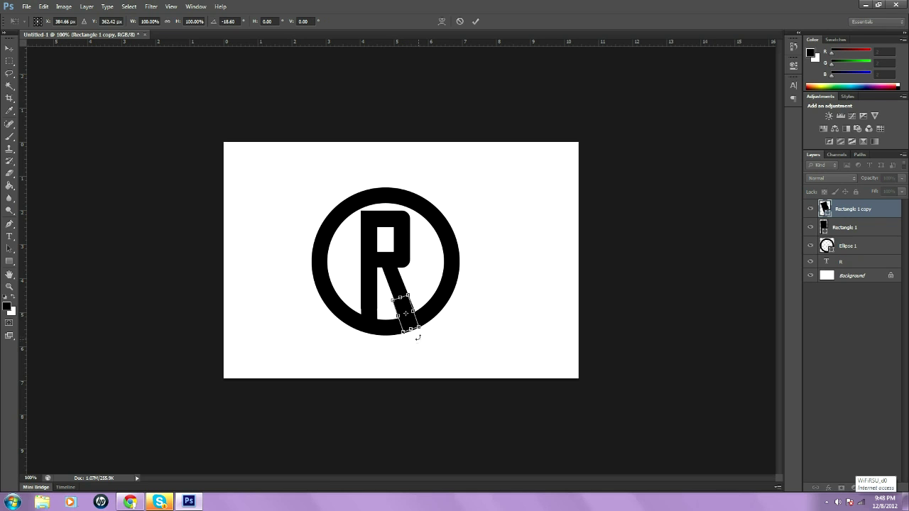
left_click(10, 47)
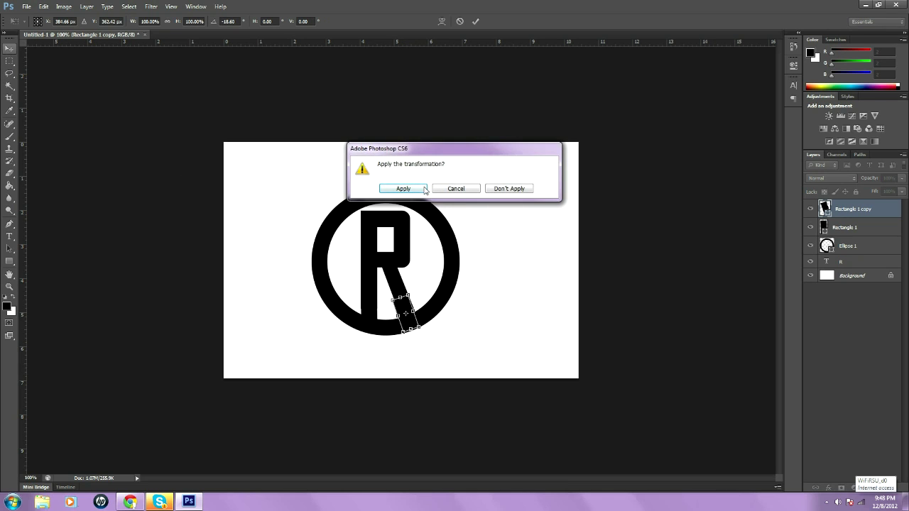
left_click(400, 187)
left_click_drag(411, 319, 420, 320)
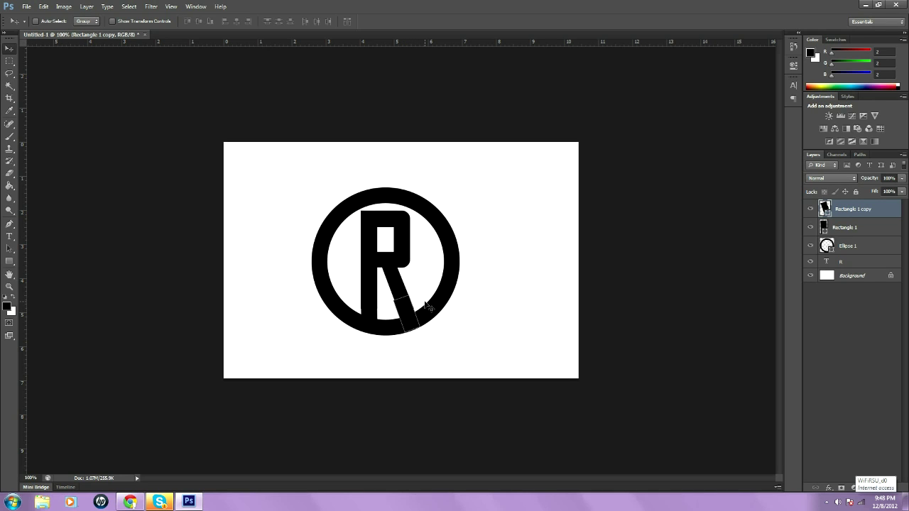
key("Right")
left_click(872, 277)
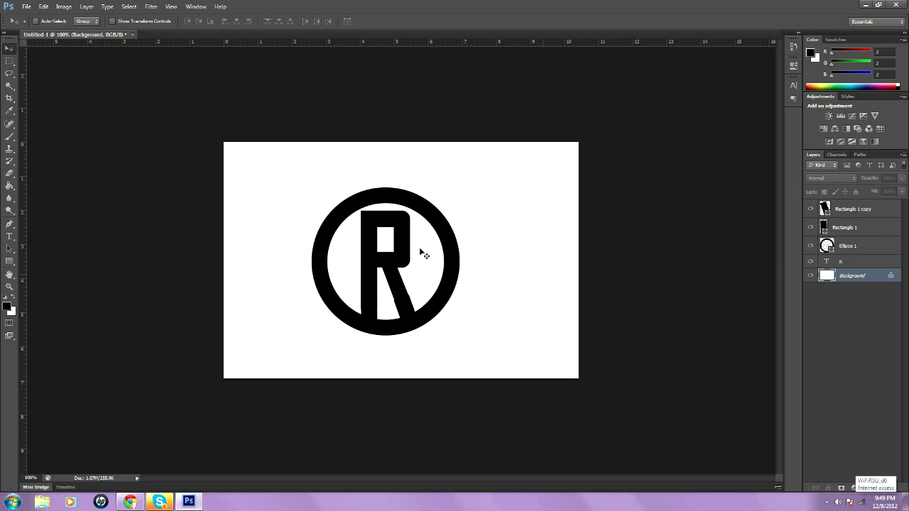
Duplicate Rectangle 1 copy to create Rectangle 1 copy 2.
right_click(866, 211)
left_click(788, 196)
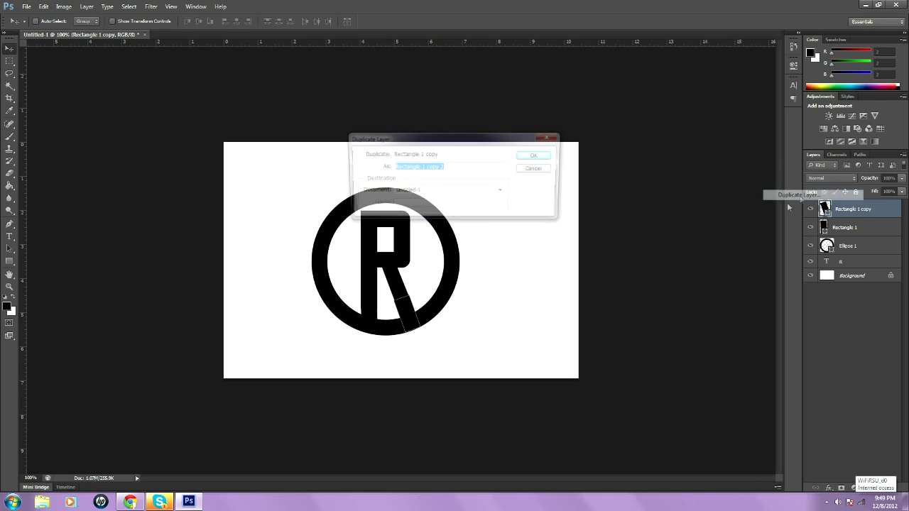
left_click(533, 155)
Move Rectangle 1 copy 2 to the upper left, rotate it about -70°, nudge and apply.
left_click_drag(406, 312, 338, 225)
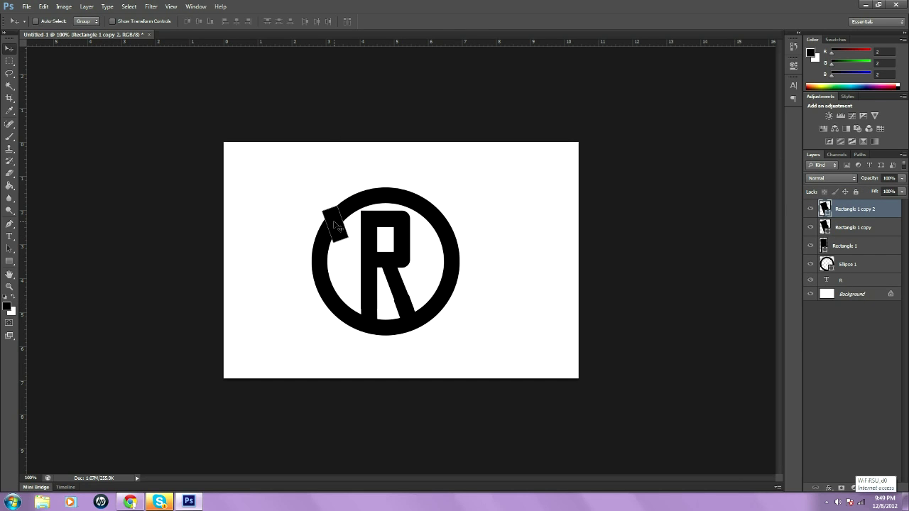
key("ctrl+t")
left_click_drag(344, 250, 369, 219)
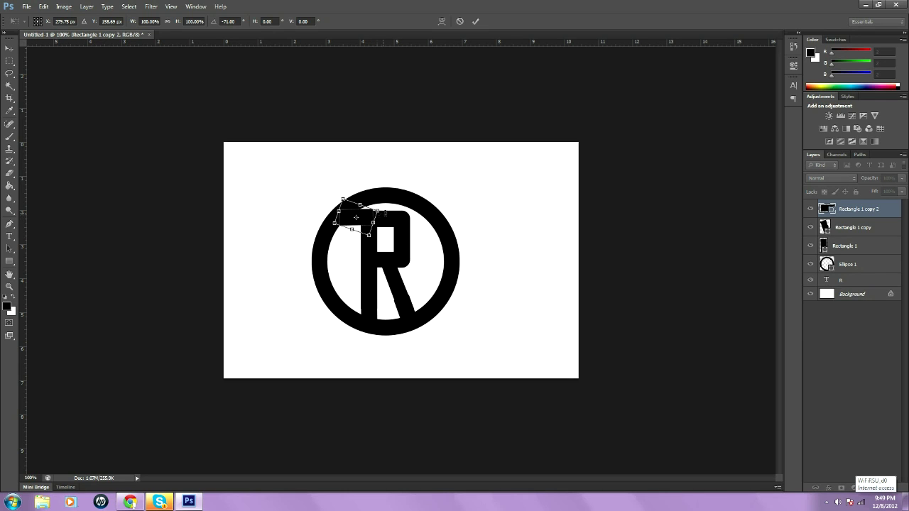
left_click_drag(383, 221, 385, 220)
key("Down")
key("Down")
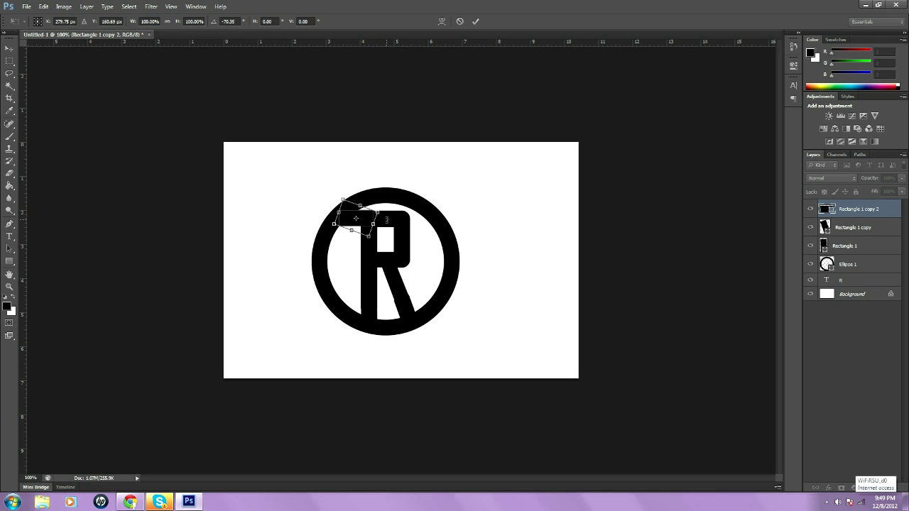
key("Left")
key("Left")
key("Left")
left_click(9, 48)
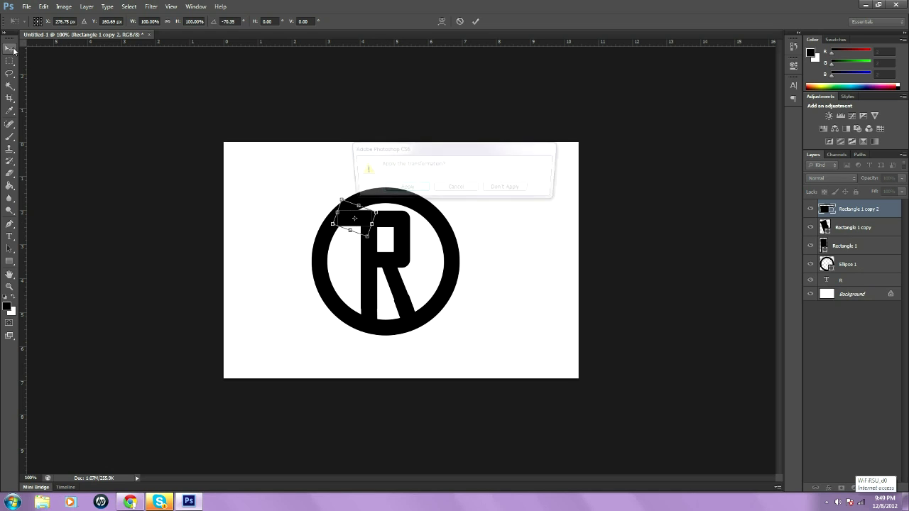
left_click(404, 189)
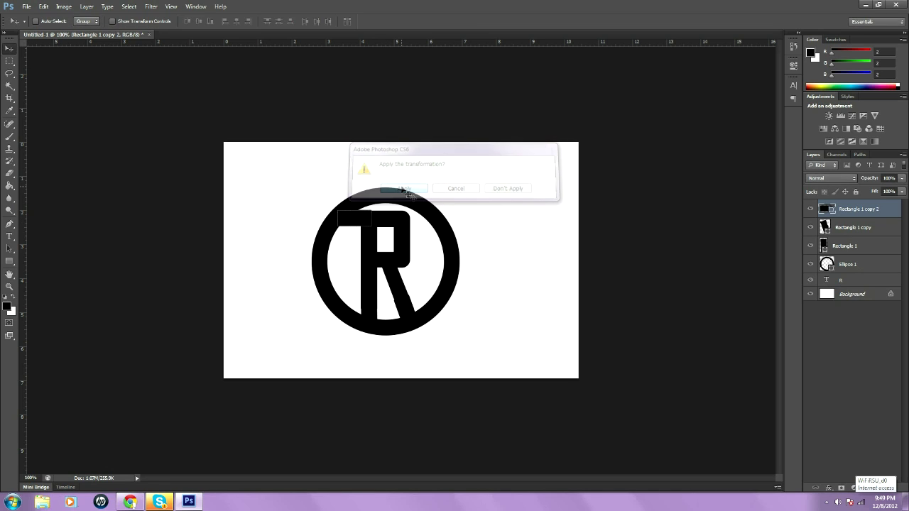
Hide the white Background layer.
left_click(872, 294)
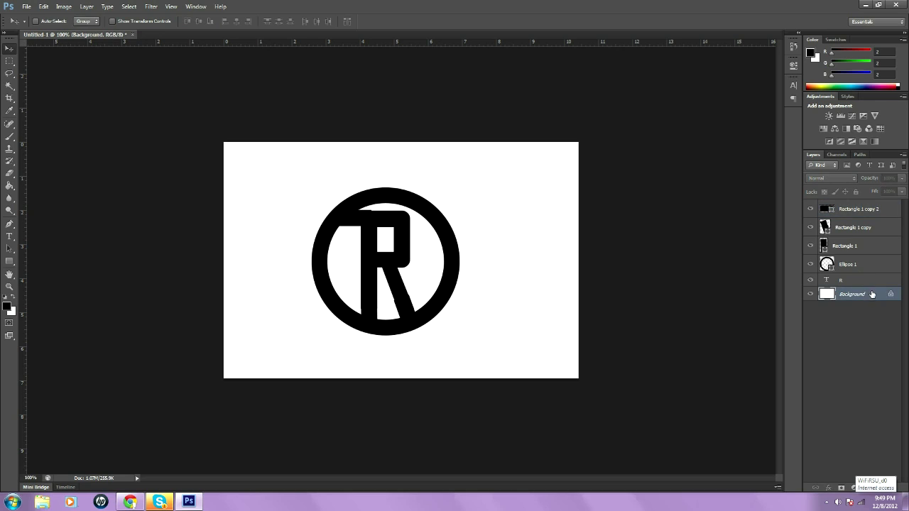
left_click(872, 209)
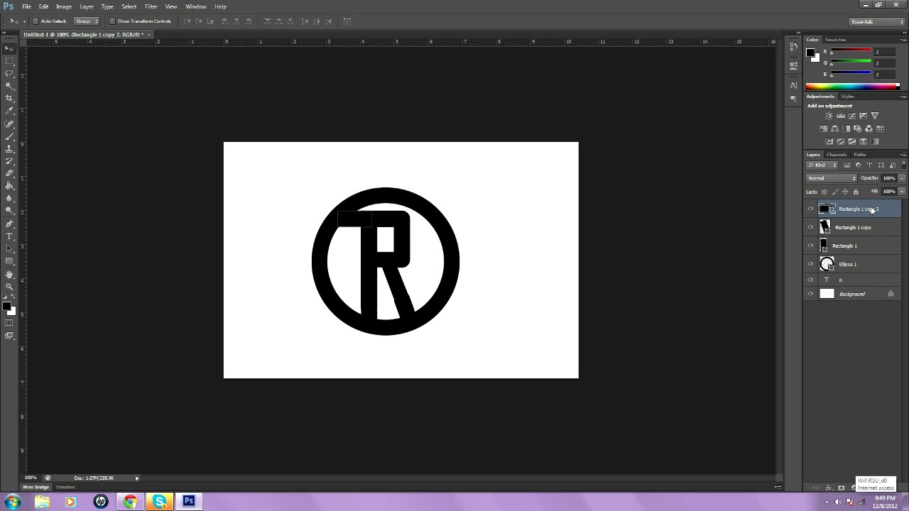
left_click(873, 299)
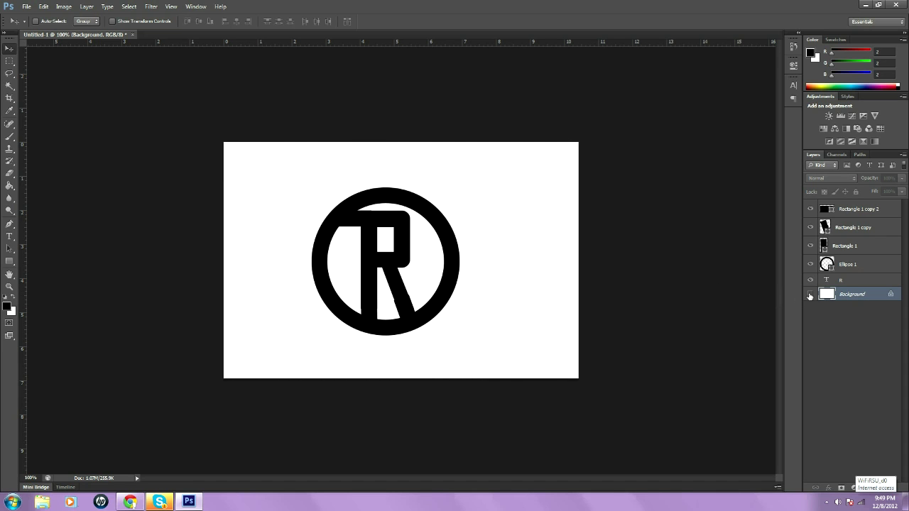
left_click(809, 294)
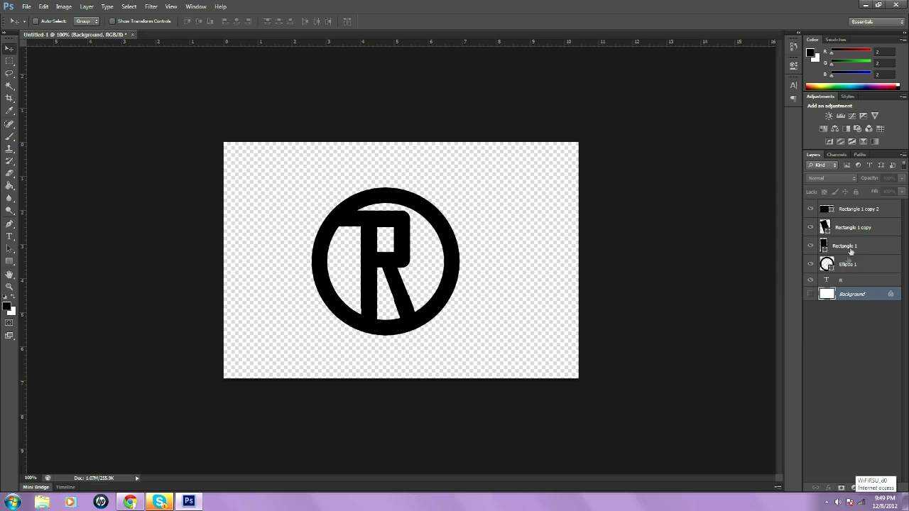
Merge the visible R, ring and bar layers into Rectangle 1 copy 2.
left_click(856, 214)
right_click(856, 217)
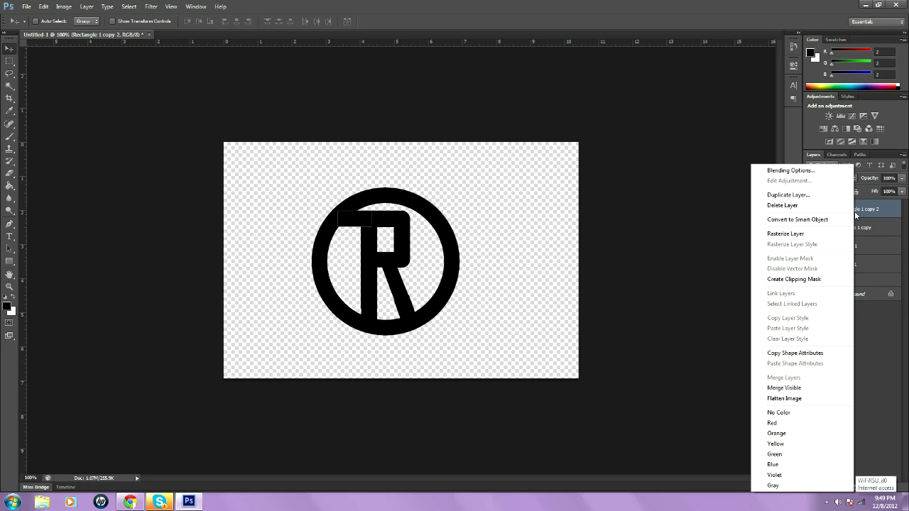
left_click(777, 389)
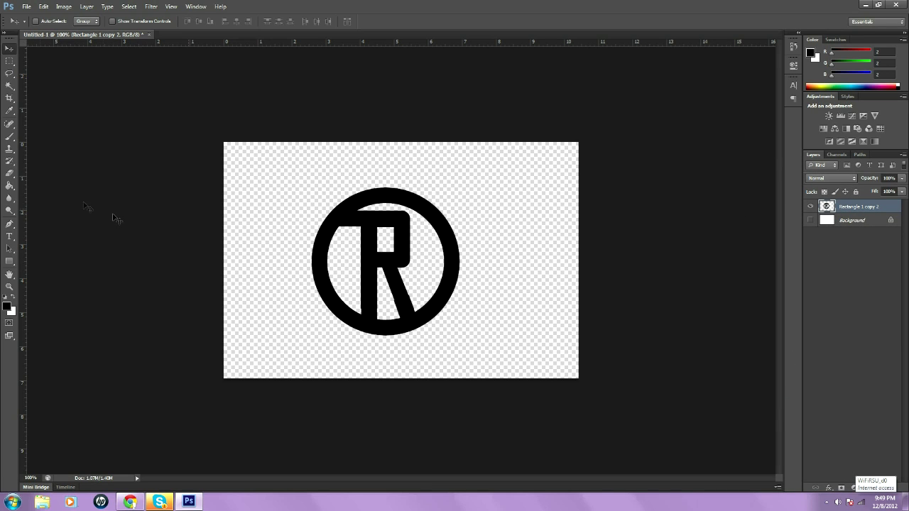
Select the black logo with the Magic Wand and make a work path from the selection.
left_click(9, 86)
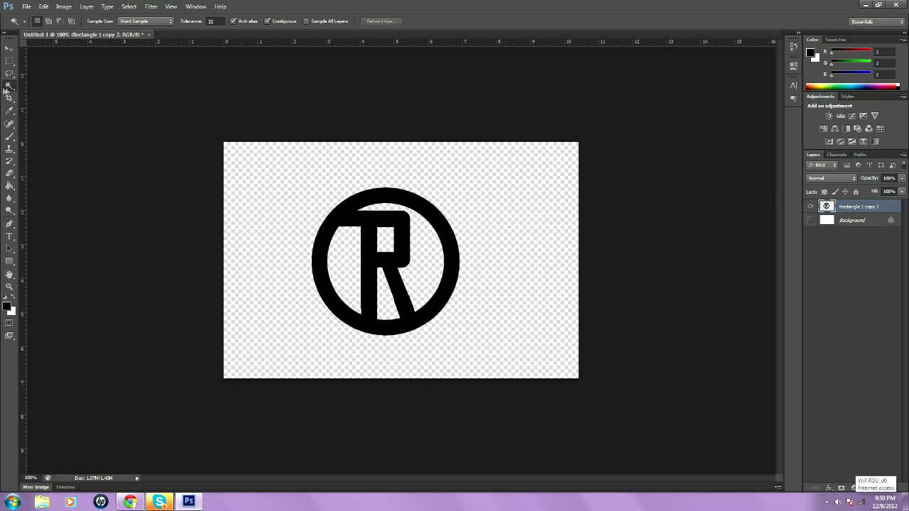
left_click(351, 215)
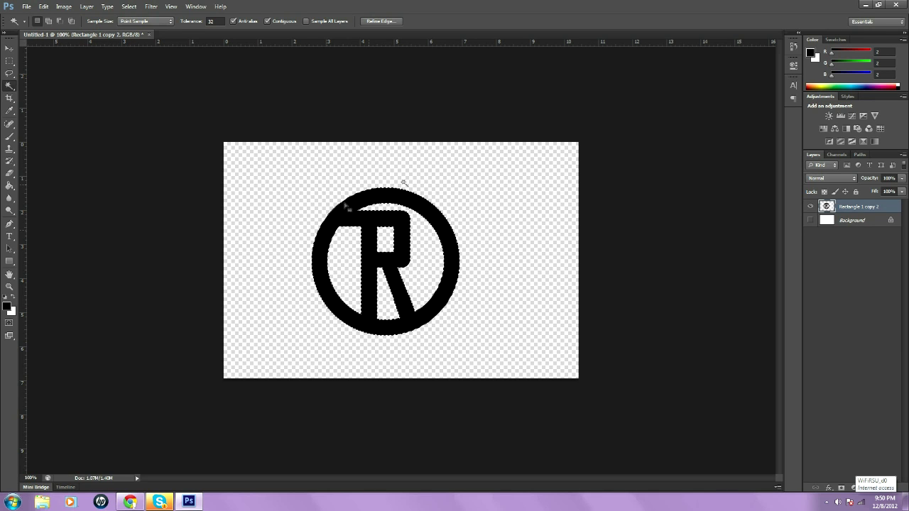
left_click(859, 155)
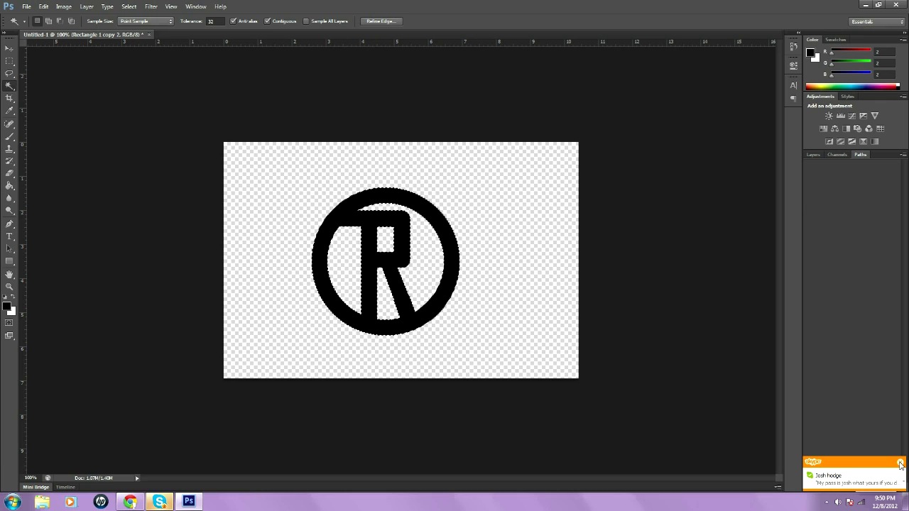
left_click(900, 463)
left_click(853, 488)
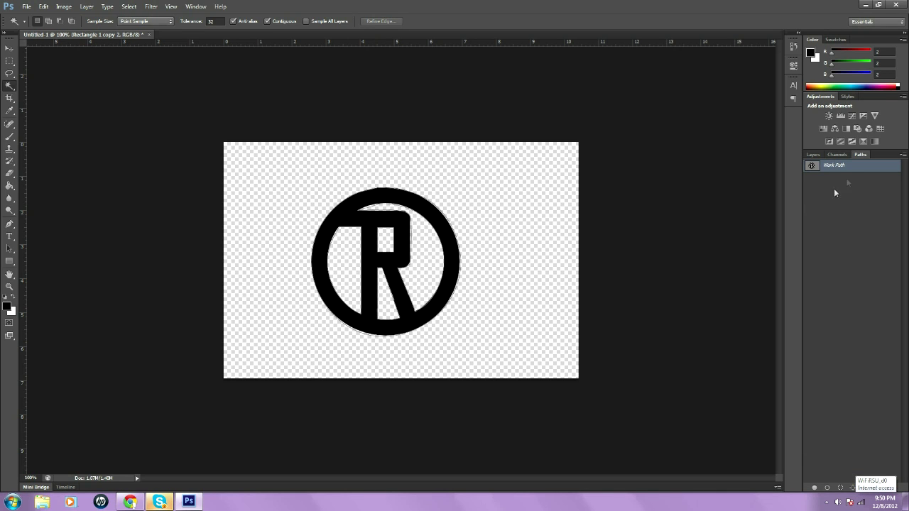
left_click(24, 7)
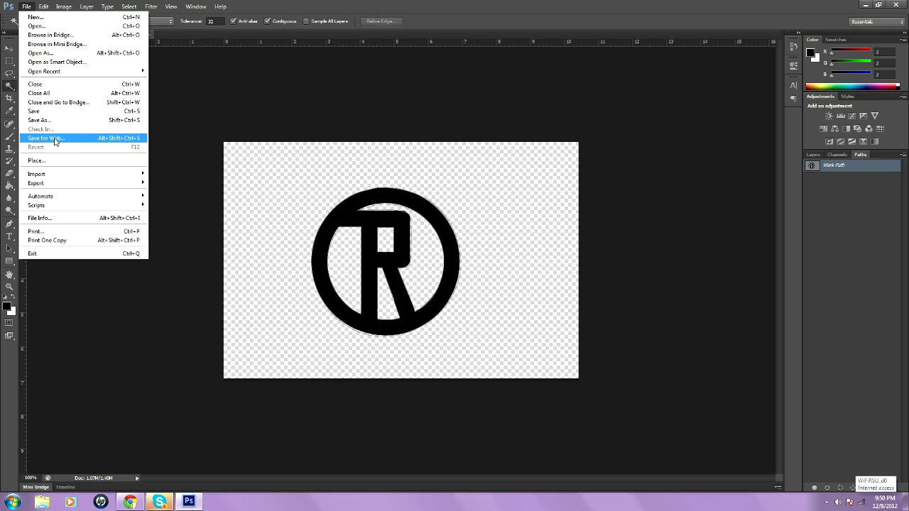
Export the logo's Work Path with File > Export > Paths to Illustrator.
left_click(55, 139)
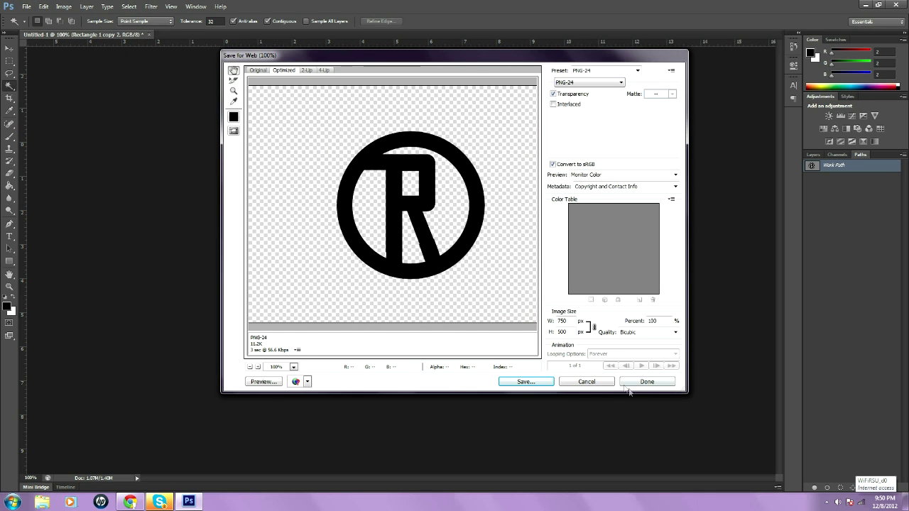
left_click(592, 382)
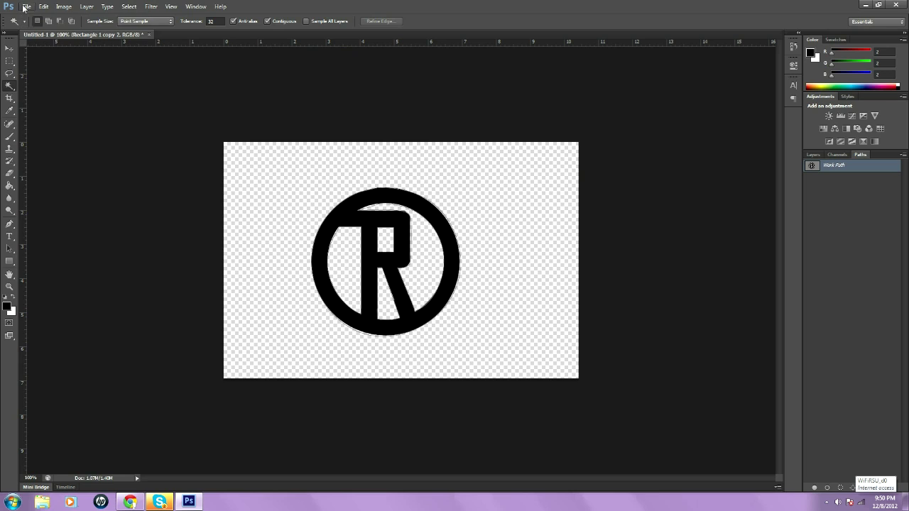
left_click(25, 7)
mouse_move(57, 184)
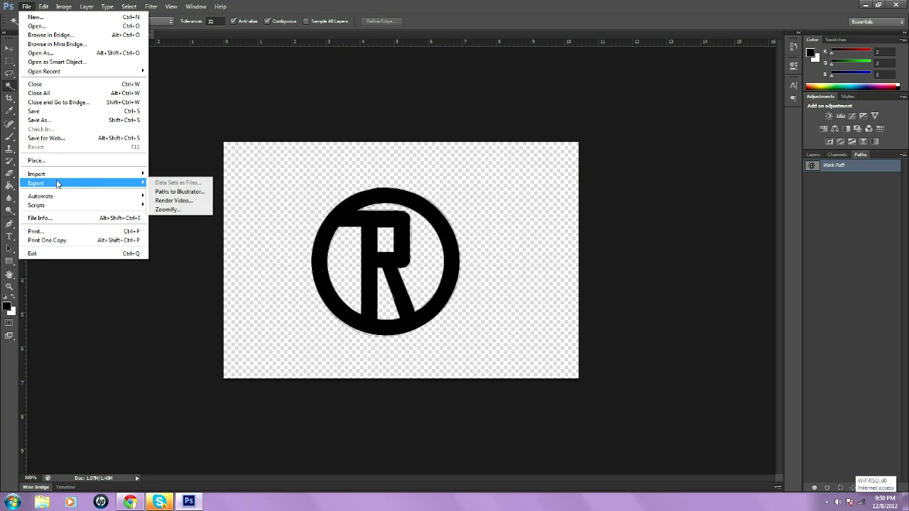
left_click(179, 192)
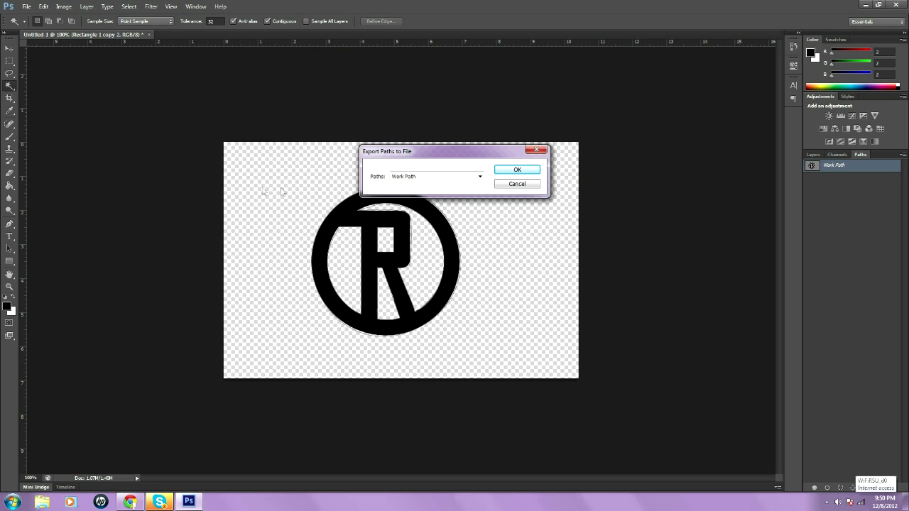
left_click(516, 170)
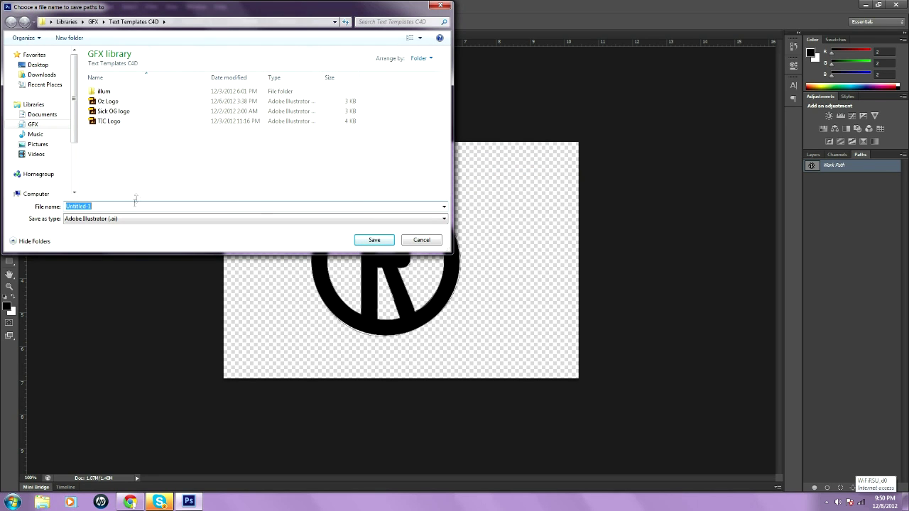
Save the exported paths as 'Example Logo' and quit Photoshop without saving the document.
key("BackSpace")
left_click(374, 240)
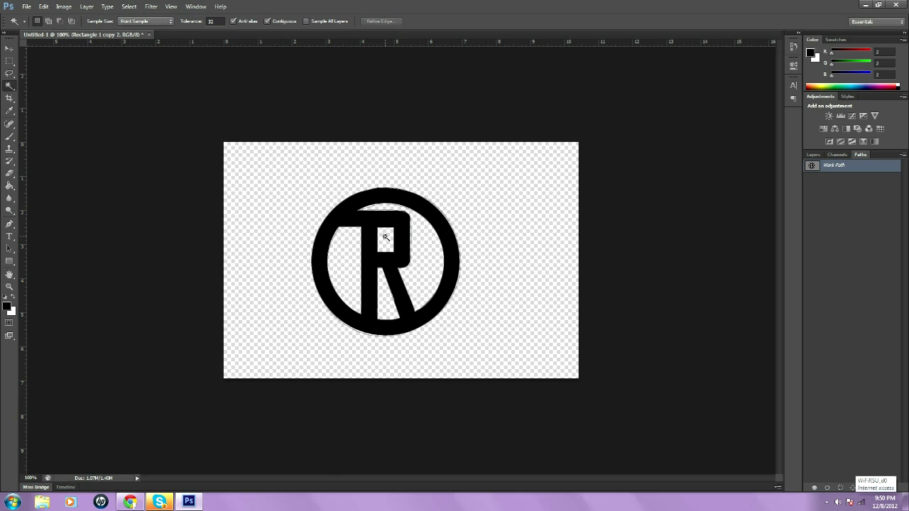
left_click(896, 4)
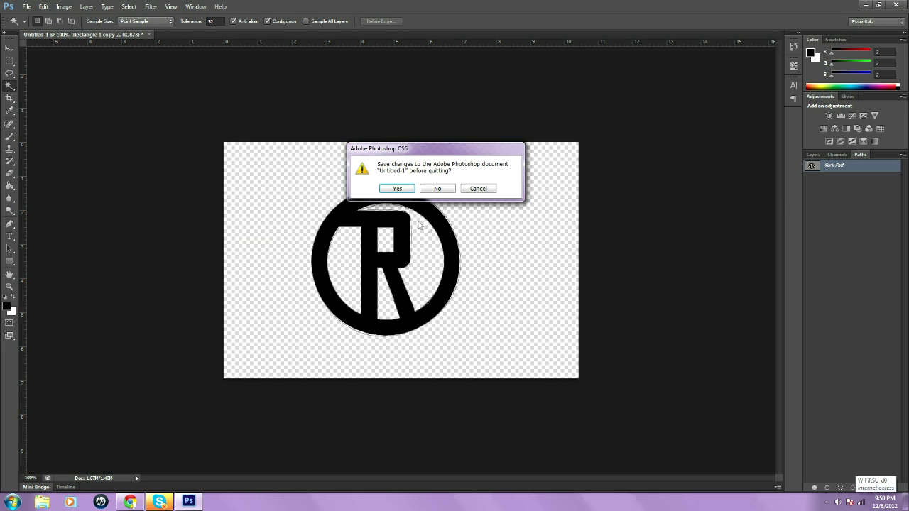
left_click(432, 189)
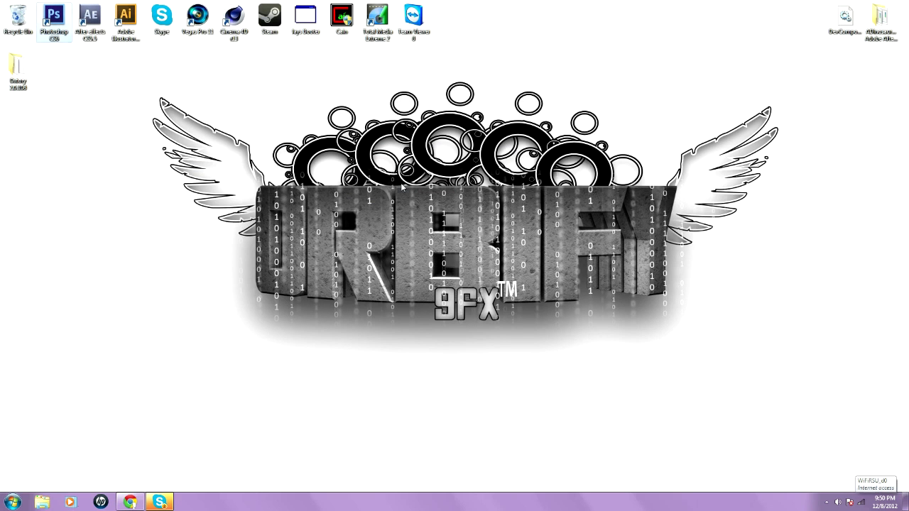
Launch Cinema 4D R13 and import the Example Logo Illustrator file as a spline.
double_click(238, 30)
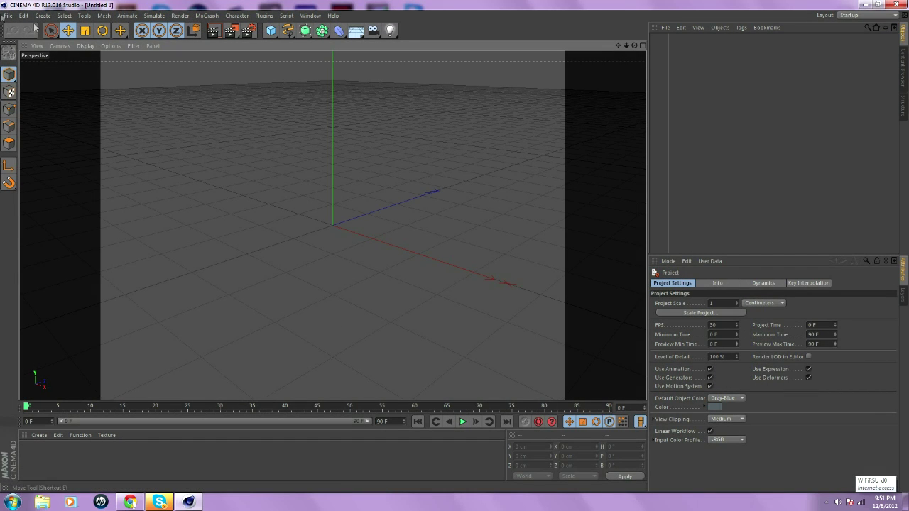
left_click(8, 16)
left_click(20, 39)
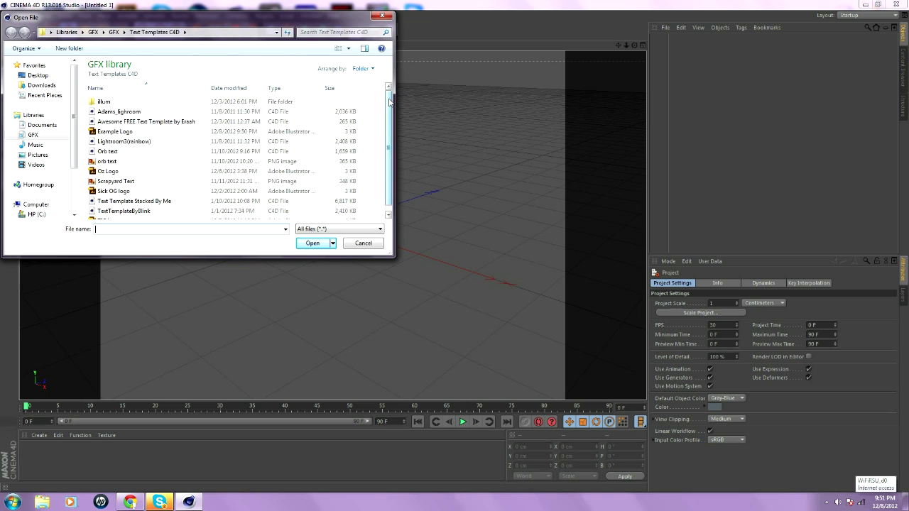
left_click_drag(389, 100, 389, 106)
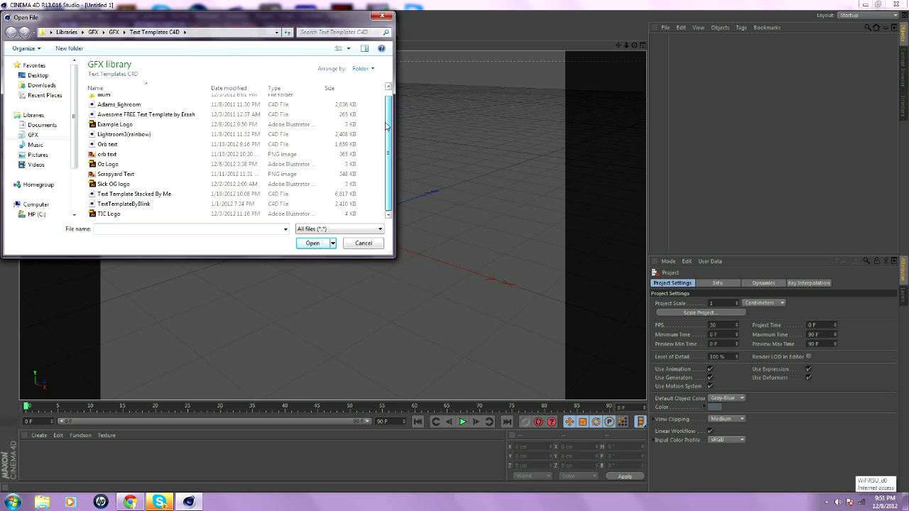
double_click(115, 124)
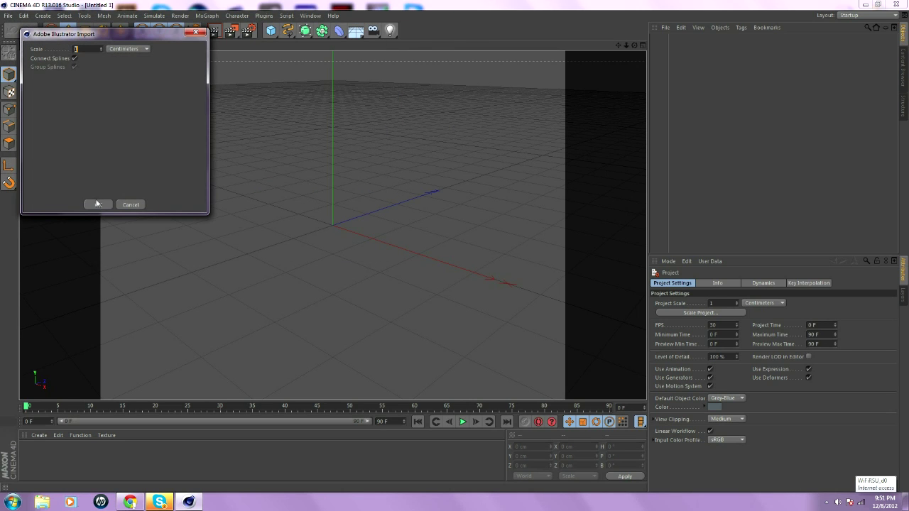
left_click(98, 204)
Rotate the imported Example Logo spline so it faces the camera.
left_click(680, 39)
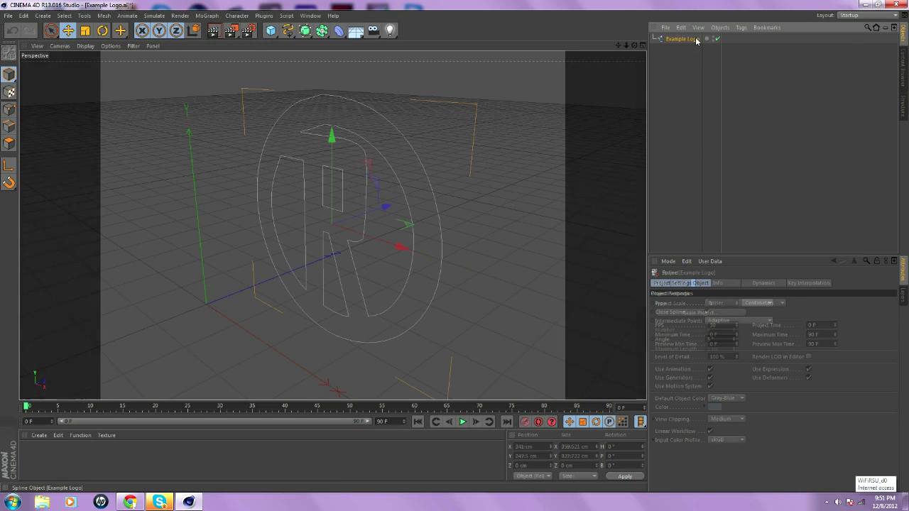
key("r")
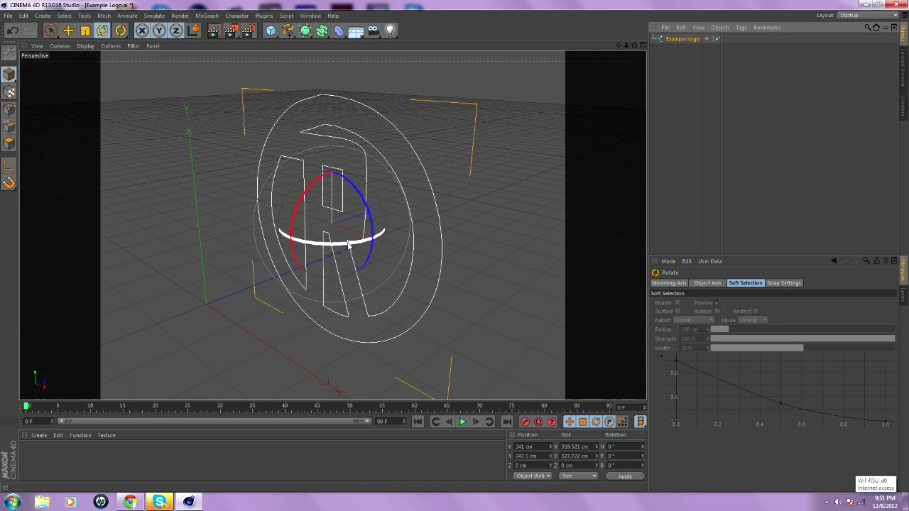
left_click_drag(348, 245, 376, 235)
left_click(552, 193)
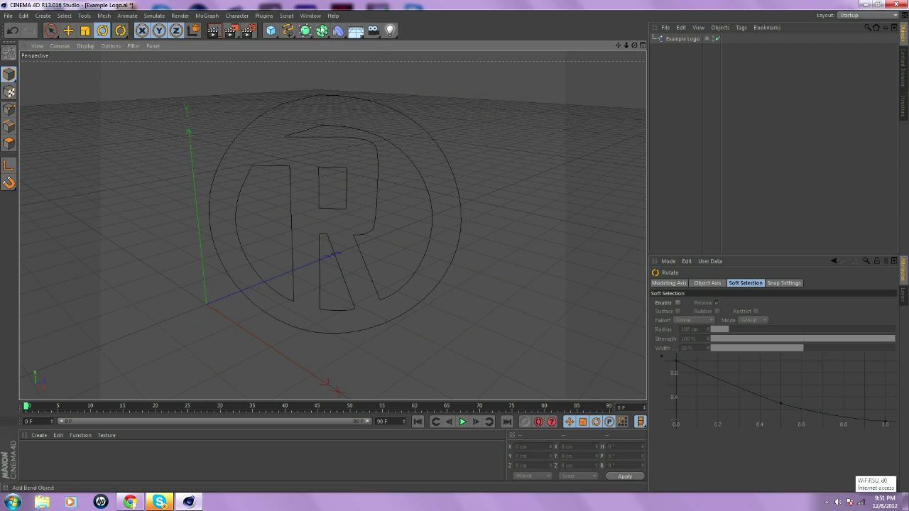
Add an Extrude NURBS and place the Example Logo spline inside it.
left_click(305, 30)
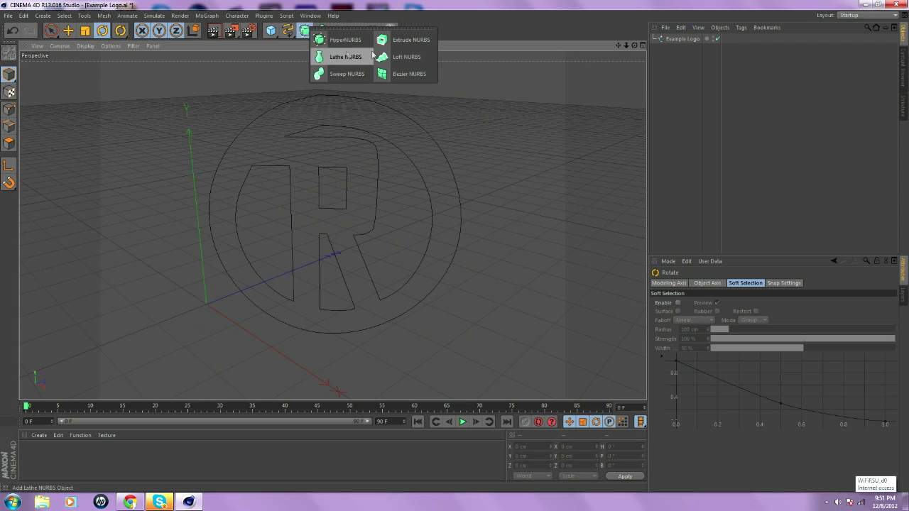
left_click(409, 40)
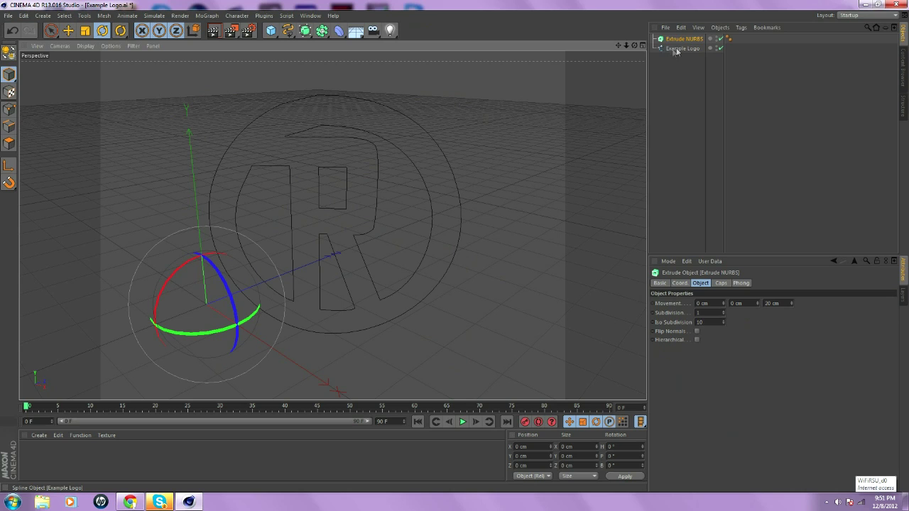
left_click_drag(677, 50, 680, 39)
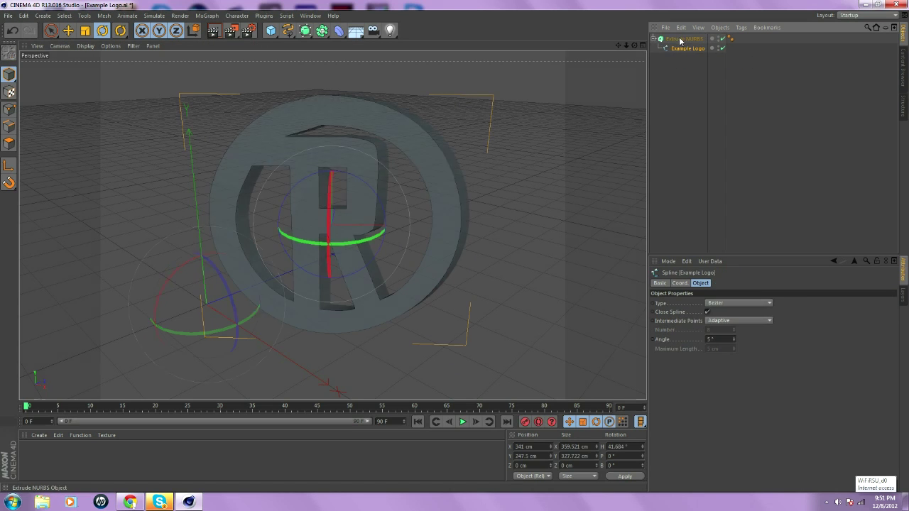
left_click(696, 100)
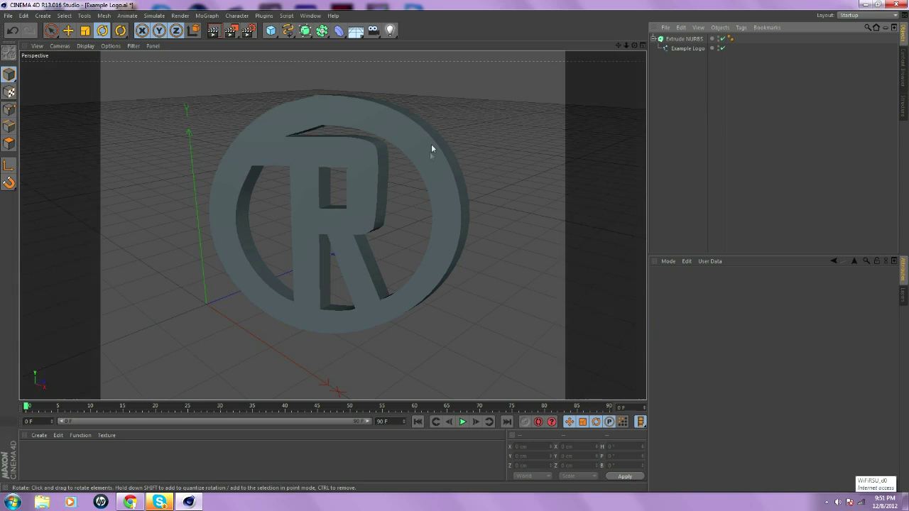
Roughly adjust the Extrude NURBS movement, trying depths of 18–20 cm and an X offset near -15 cm.
left_click(685, 38)
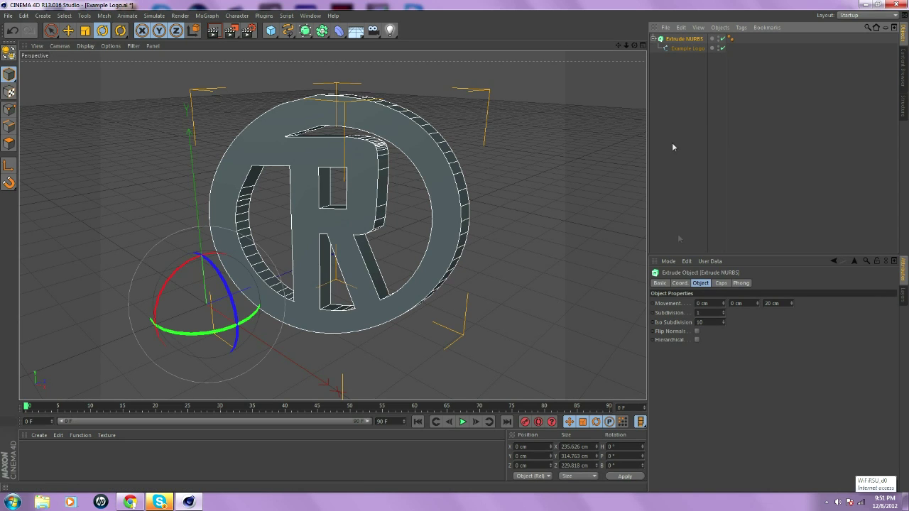
left_click_drag(634, 45, 634, 115)
left_click_drag(332, 225, 368, 232)
left_click(791, 305)
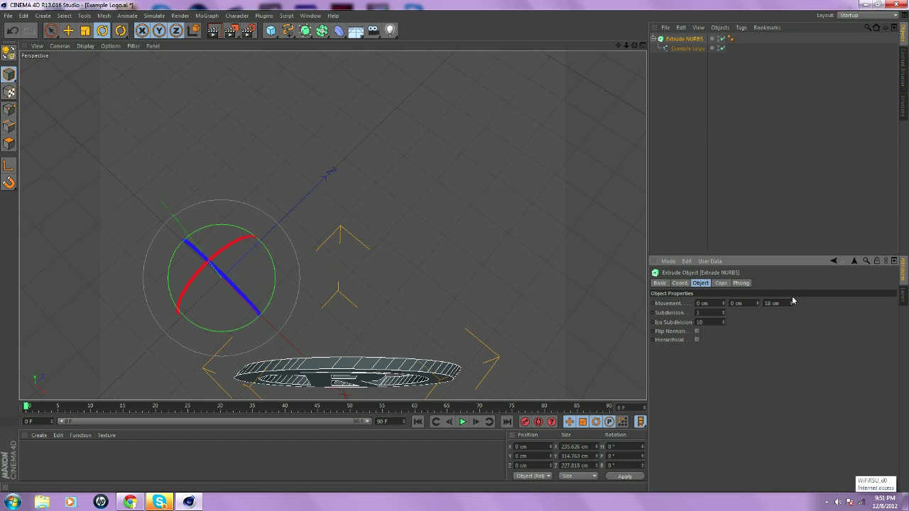
left_click(792, 301)
left_click(724, 306)
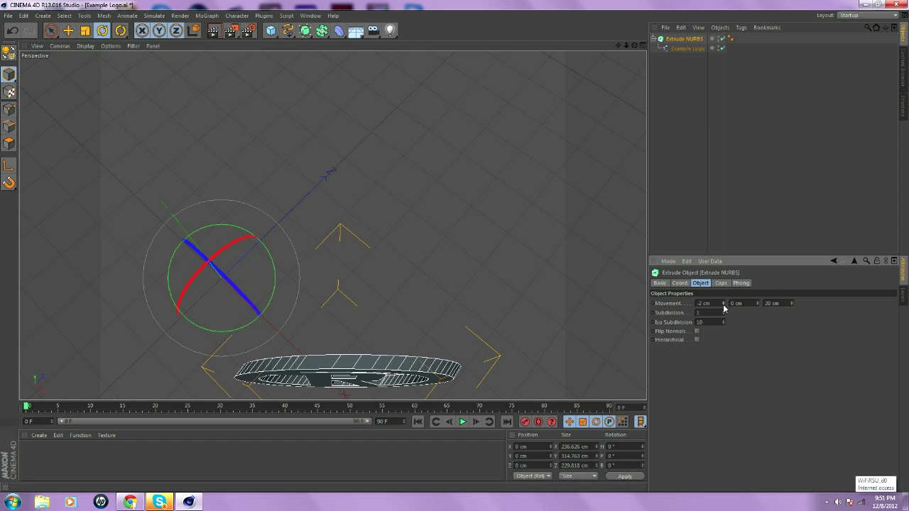
left_click_drag(724, 306, 723, 307)
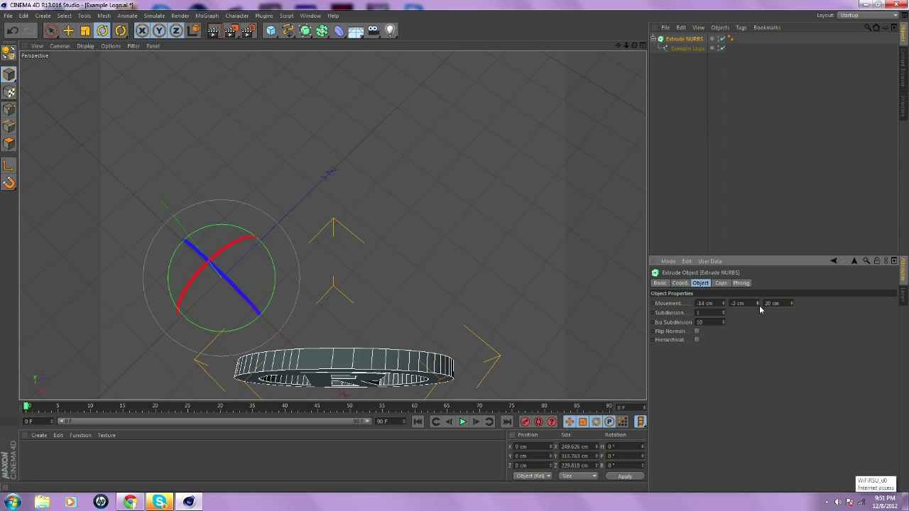
left_click_drag(760, 306, 759, 305)
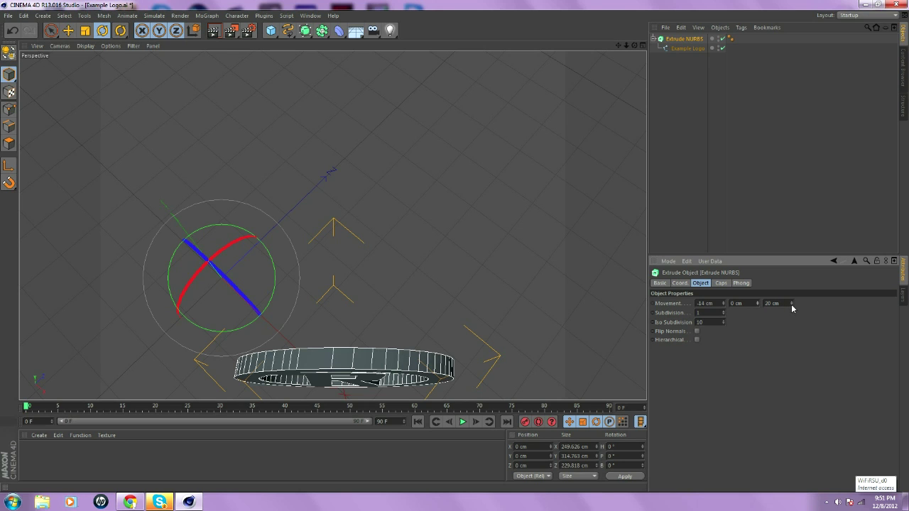
left_click(725, 306)
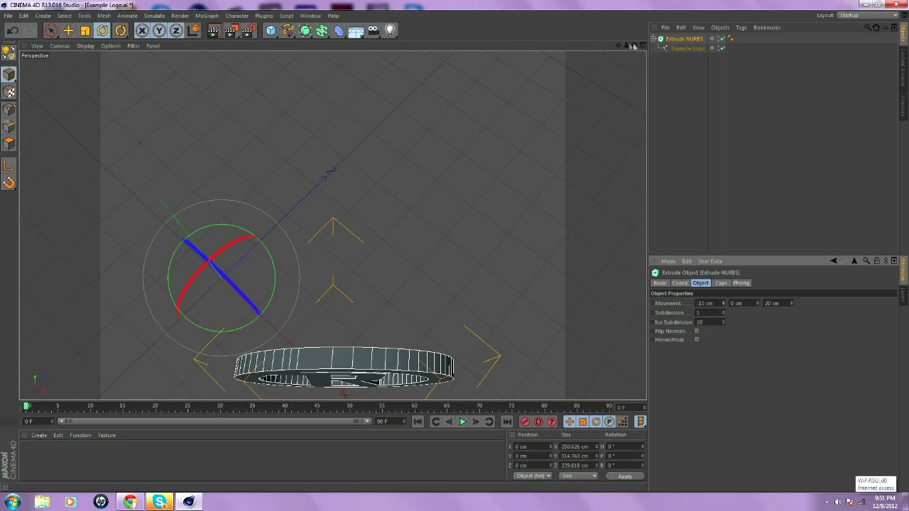
Refine the extrusion movement to -11 cm X, 0 cm Y and 13 cm Z.
left_click_drag(634, 45, 331, 224)
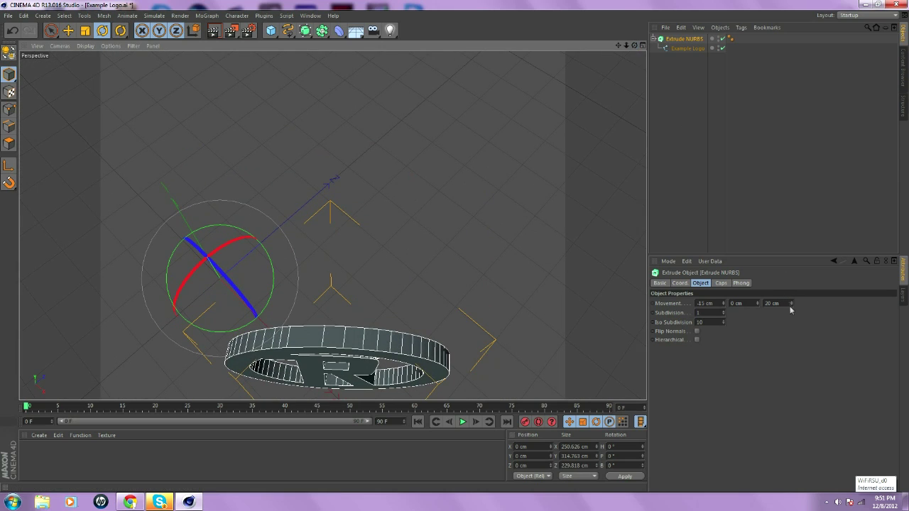
left_click_drag(792, 305, 791, 312)
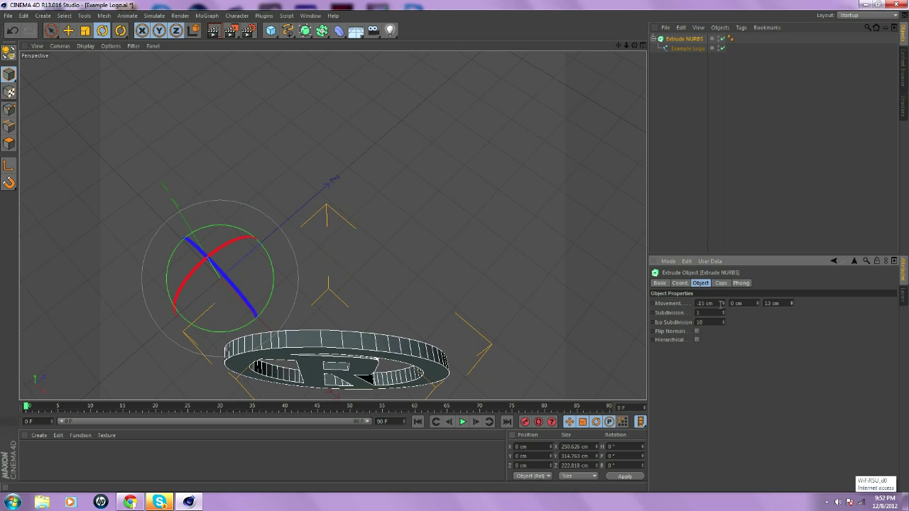
left_click_drag(723, 307, 724, 303)
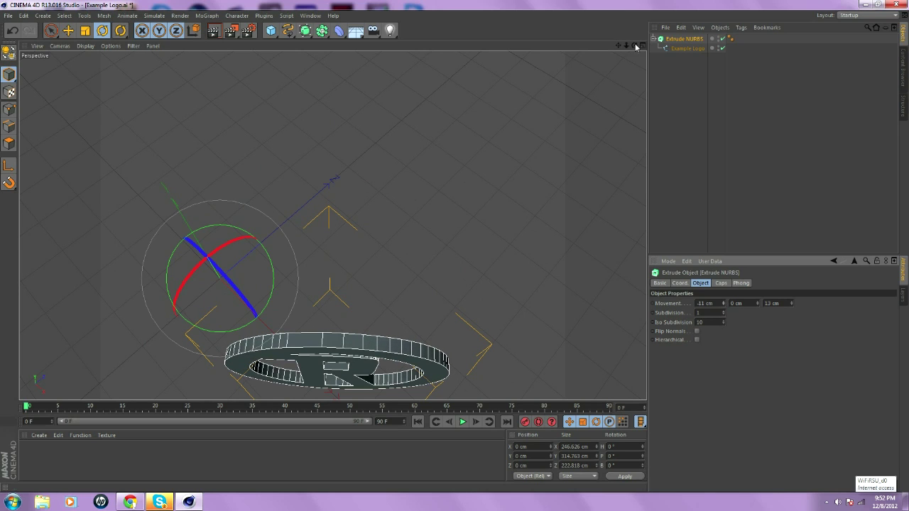
left_click_drag(637, 47, 621, 80)
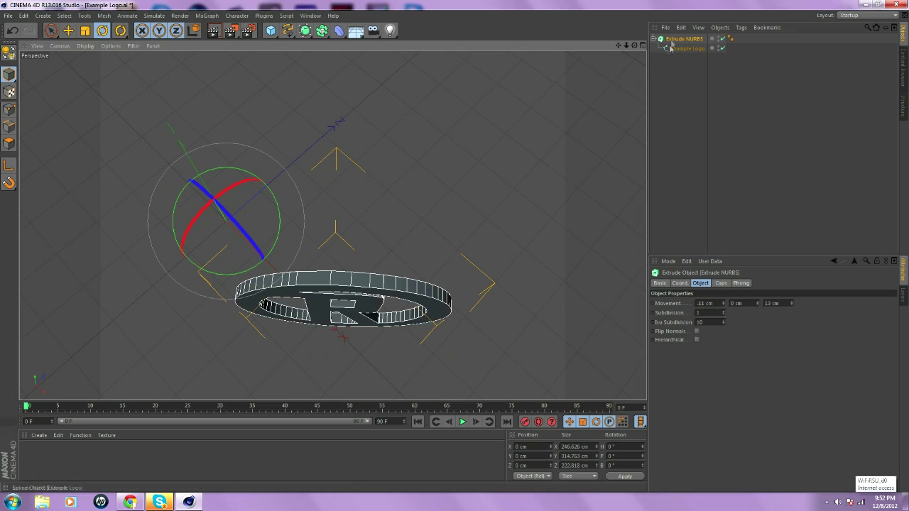
Duplicate the Extrude NURBS and offset the copy about -12.7 cm in X and 16.7 cm in Z.
left_click_drag(670, 48, 672, 41)
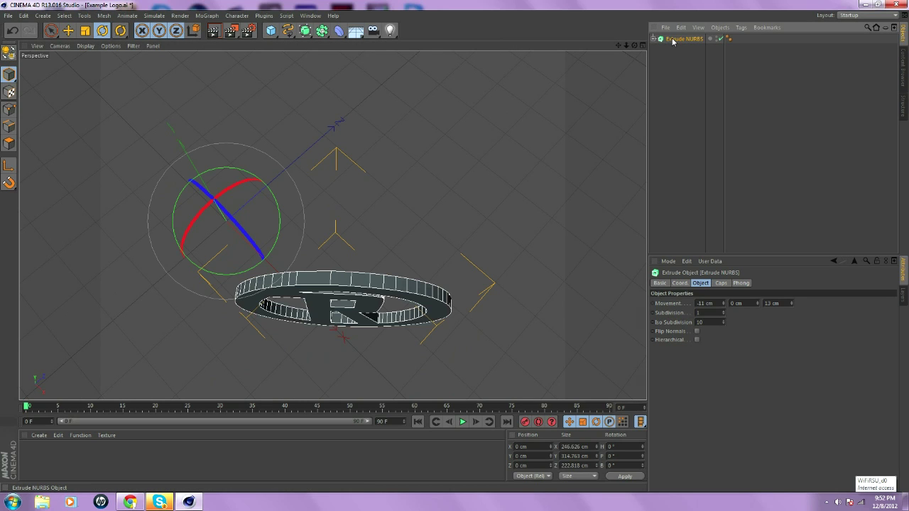
key("ctrl+v")
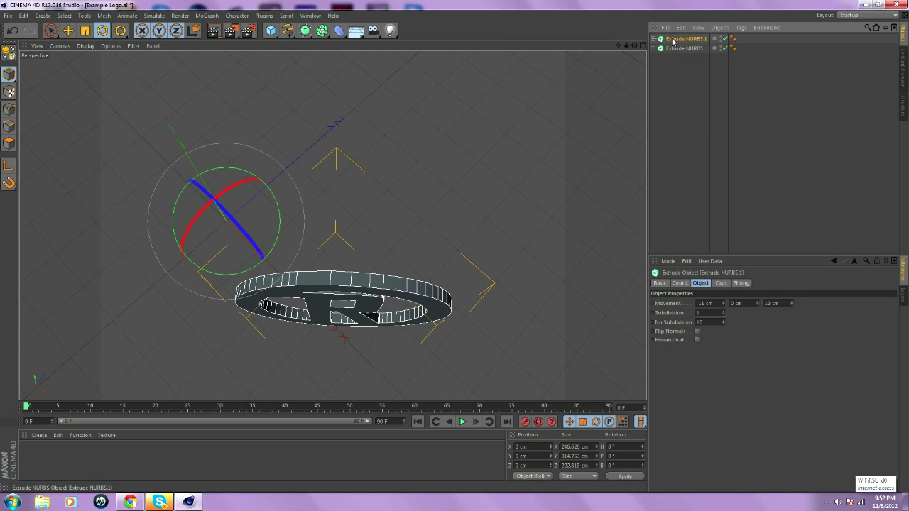
left_click(68, 30)
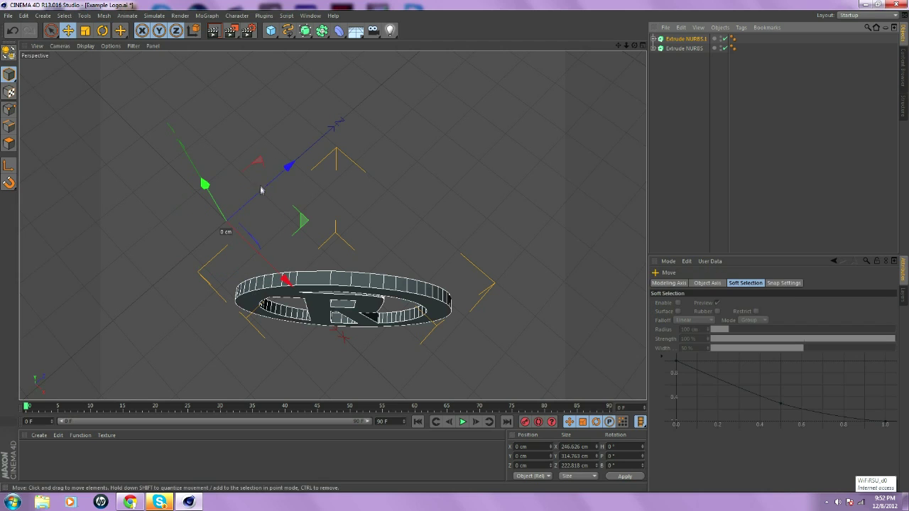
left_click_drag(260, 192, 266, 192)
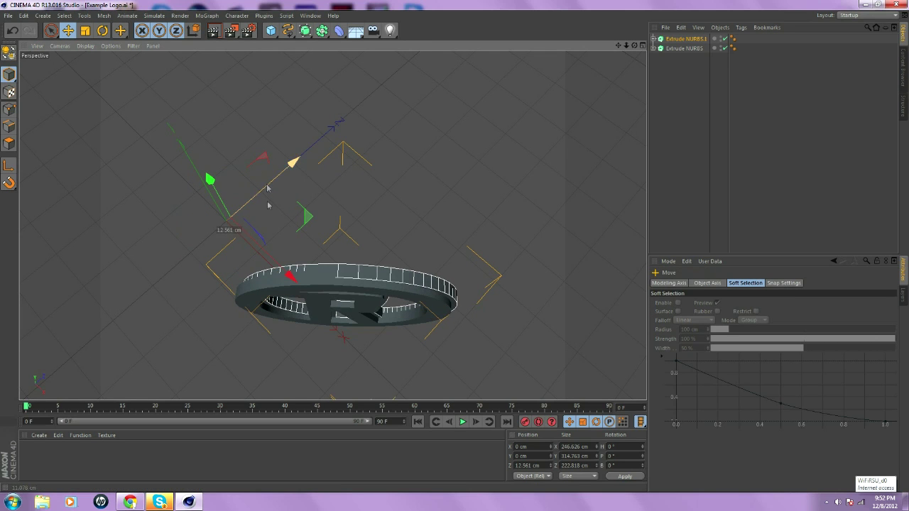
mouse_move(284, 270)
left_mouse_down()
mouse_move(291, 273)
mouse_move(283, 270)
left_mouse_up()
left_click_drag(634, 45, 331, 225)
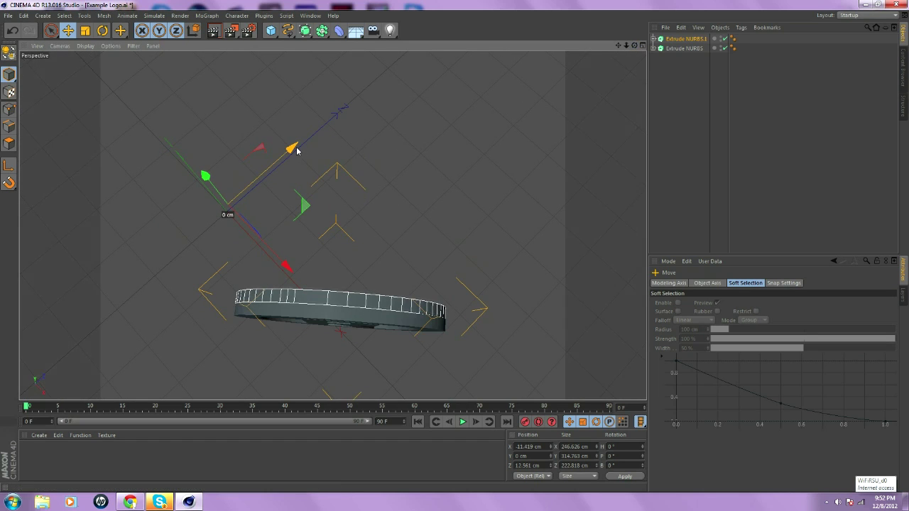
left_click_drag(294, 149, 298, 150)
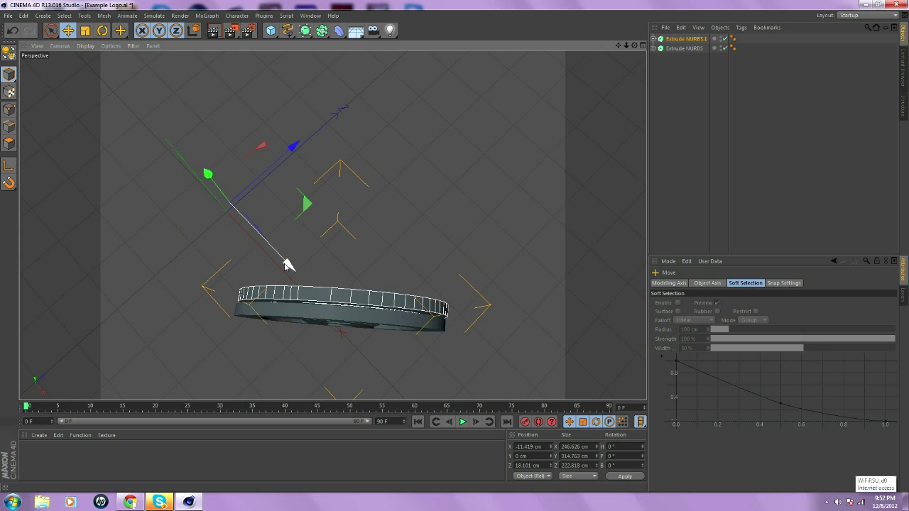
left_click_drag(285, 265, 290, 263)
left_click_drag(293, 147, 291, 145)
left_click_drag(287, 263, 287, 265)
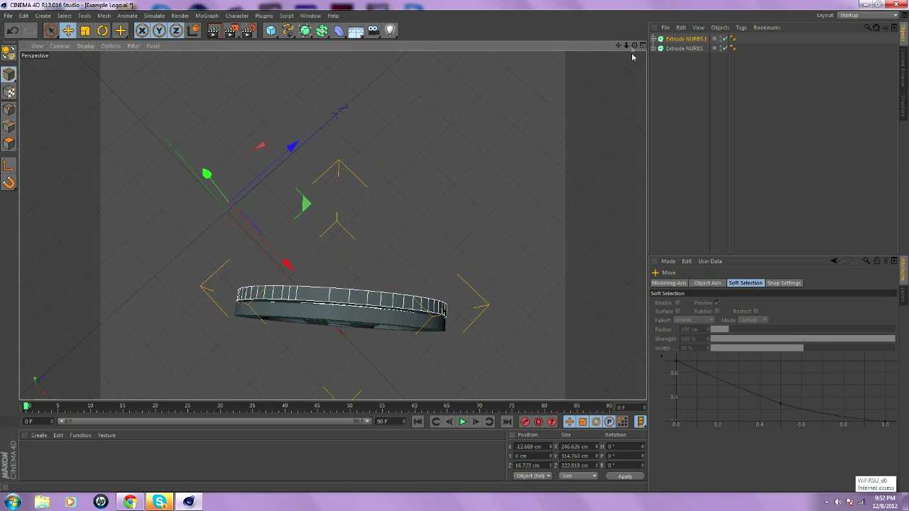
left_click(684, 50, "ctrl")
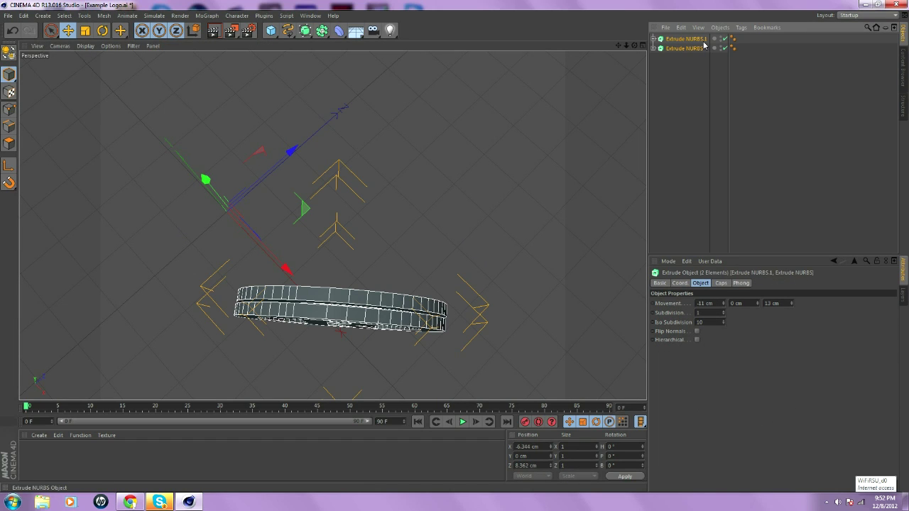
Copy and paste both logo layers as Extrude NURBS.2 and .3, offsetting the pair in X and Z.
key("ctrl+c")
key("ctrl+v")
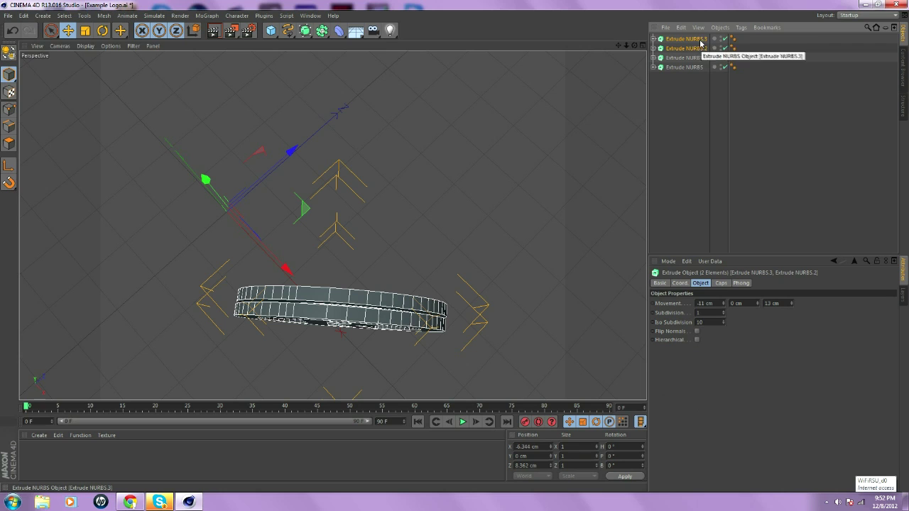
left_click_drag(293, 151, 291, 250)
left_click_drag(296, 133, 297, 147)
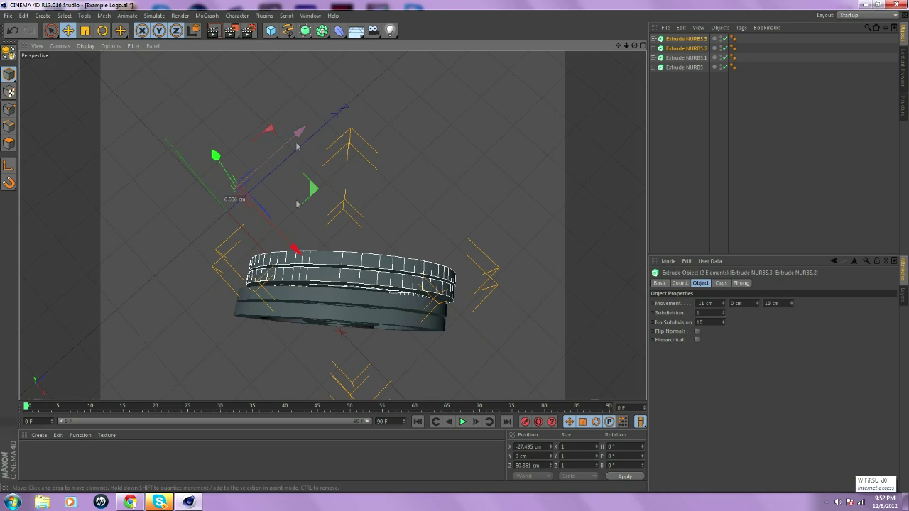
left_click_drag(294, 248, 291, 245)
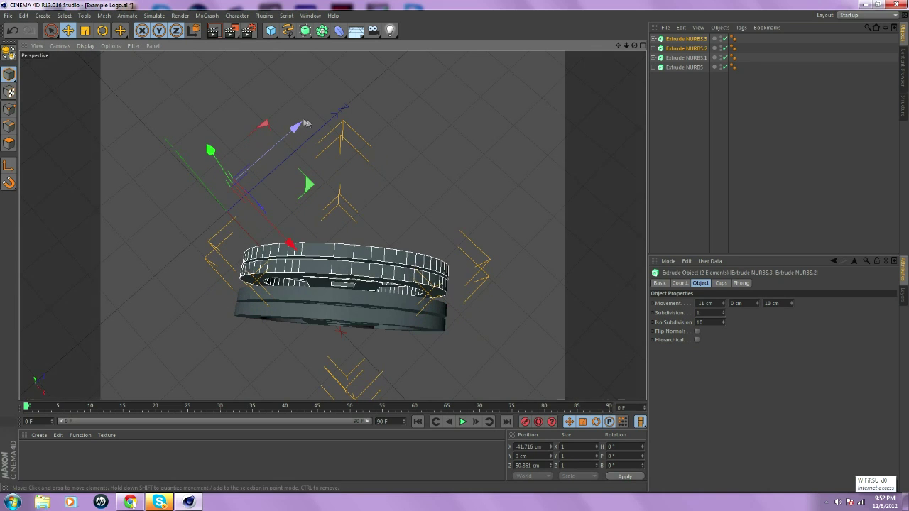
left_click_drag(305, 124, 238, 199)
left_click_drag(278, 241, 276, 228)
left_click_drag(293, 133, 270, 156)
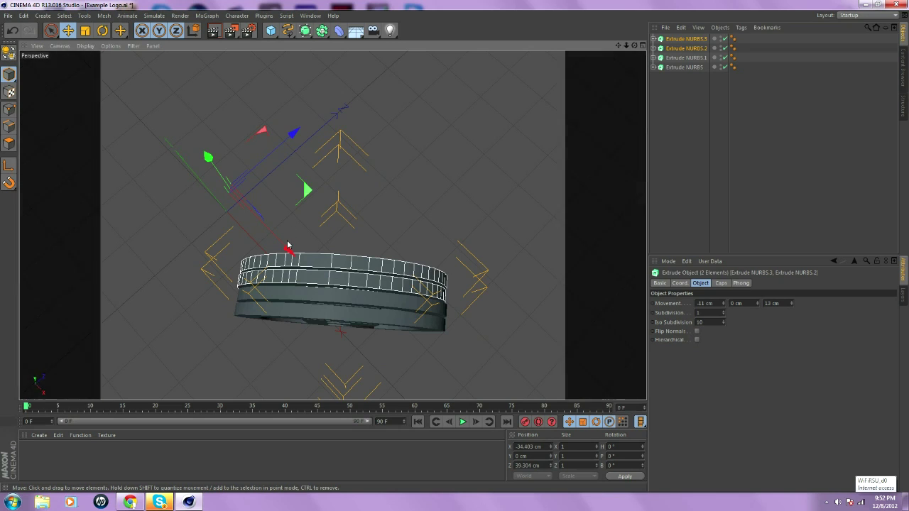
left_click_drag(289, 248, 289, 246)
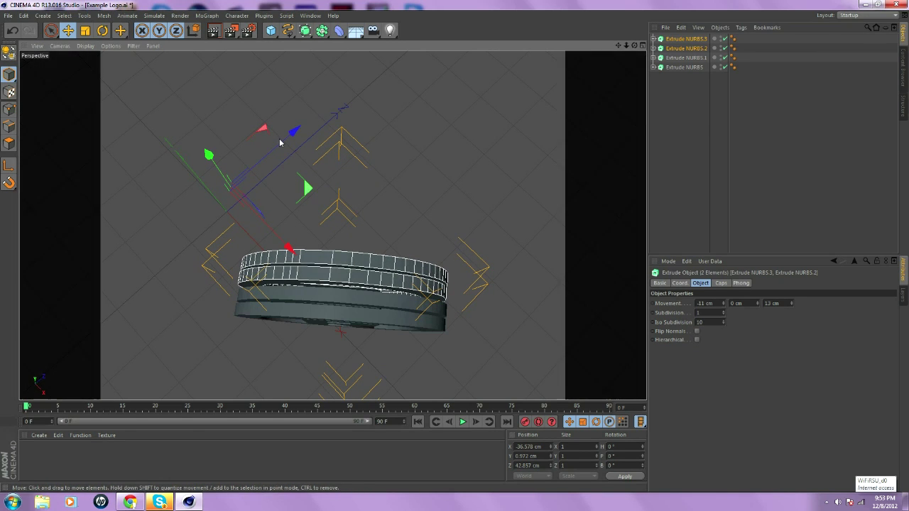
left_click_drag(281, 143, 290, 252)
Ctrl-drag all four layers into offset copies Extrude NURBS.4–.7, then view the logo from the front.
left_click(676, 67, "ctrl")
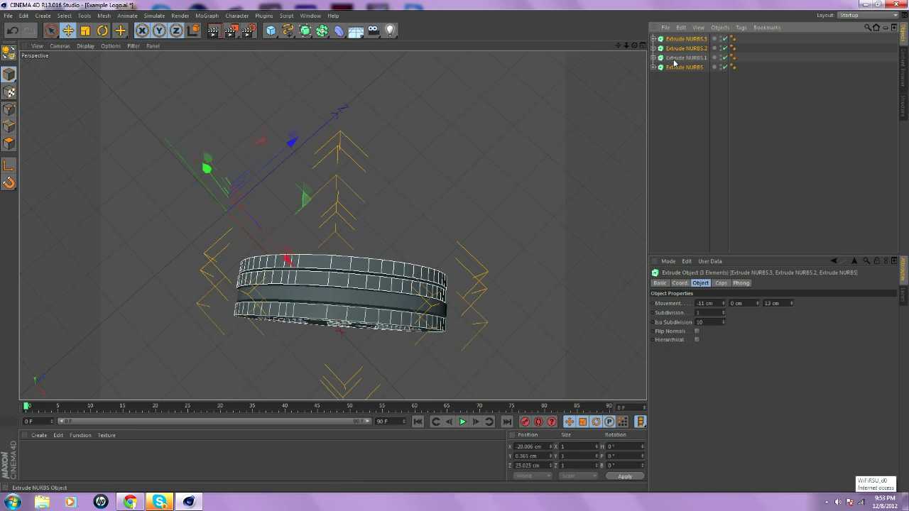
left_click(675, 60, "ctrl")
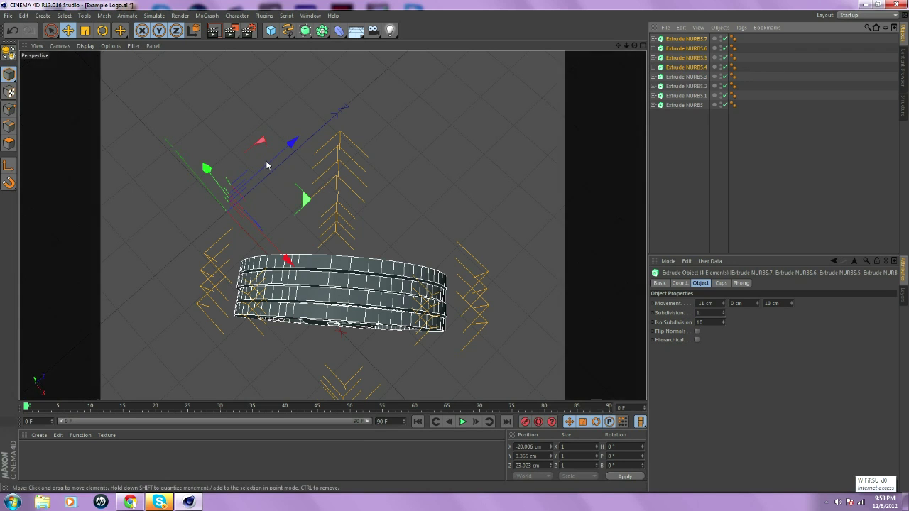
left_click_drag(267, 168, 290, 149, "ctrl")
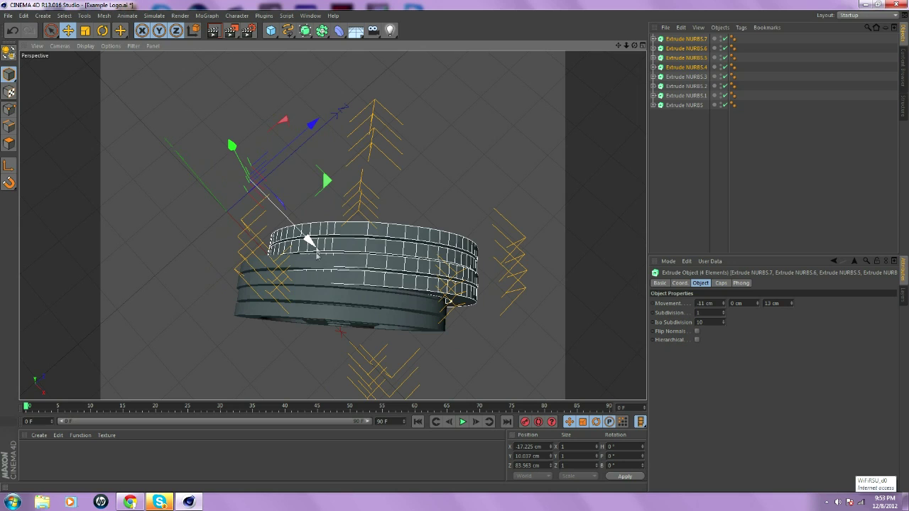
left_click_drag(311, 244, 294, 219)
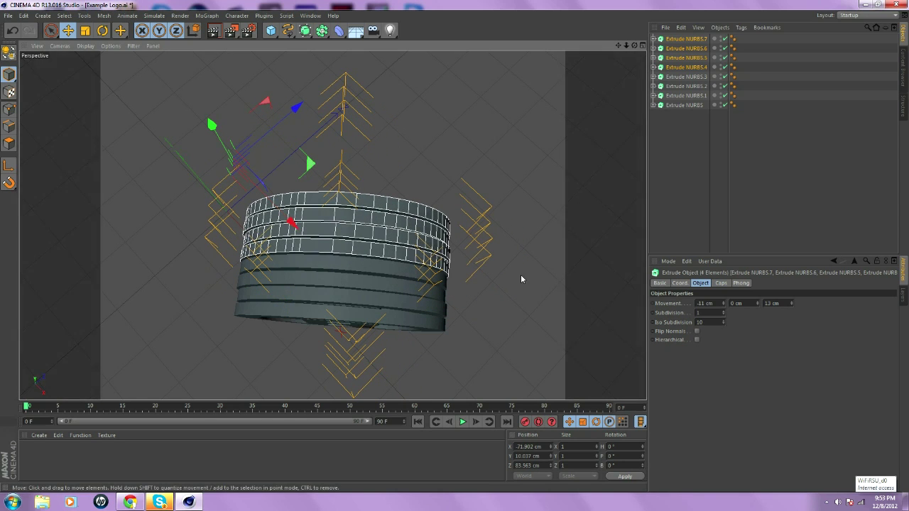
left_click(536, 278)
left_click_drag(635, 45, 746, 58)
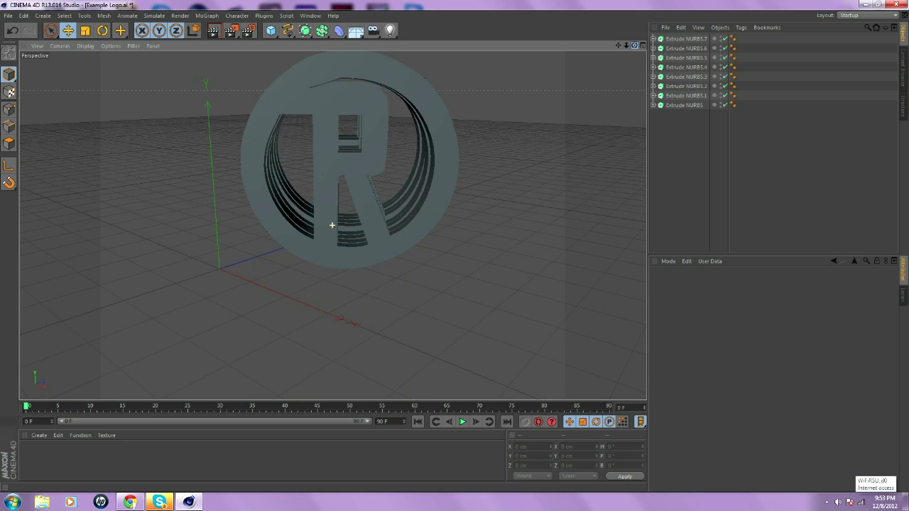
left_click_drag(746, 58, 732, 61)
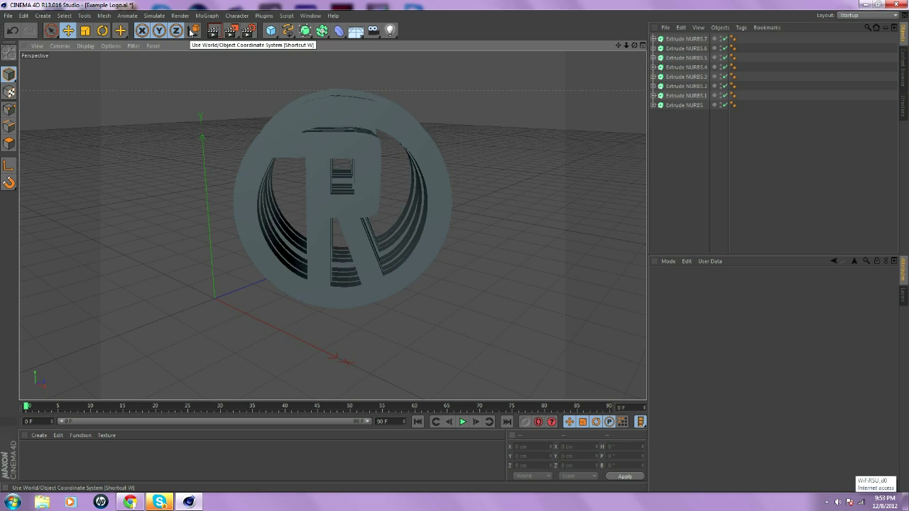
Apply the HDV/HDTV 720 25 output preset: 1280×720 pixels at 25 fps.
left_click(248, 32)
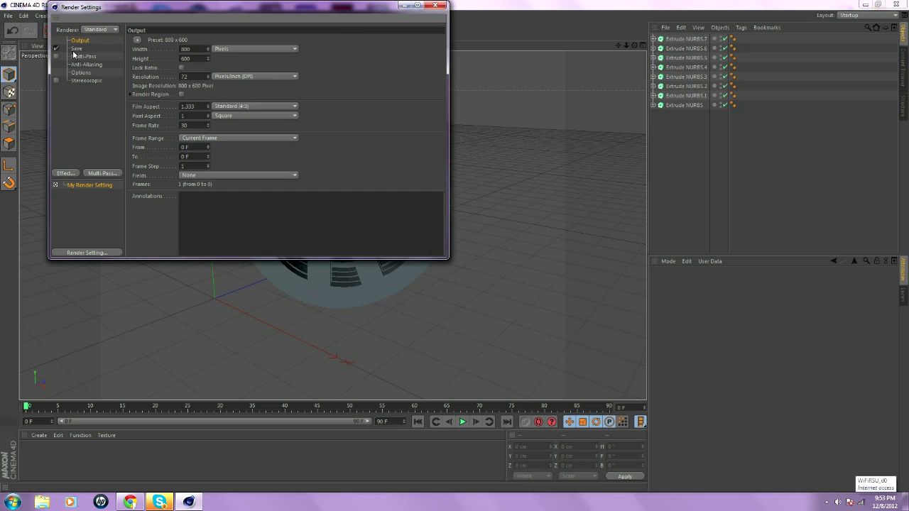
left_click(138, 41)
mouse_move(161, 68)
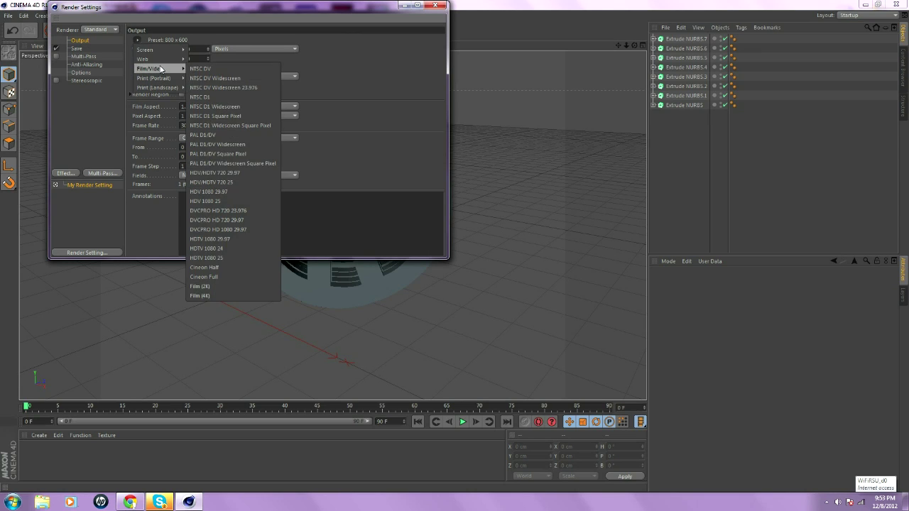
left_click(231, 182)
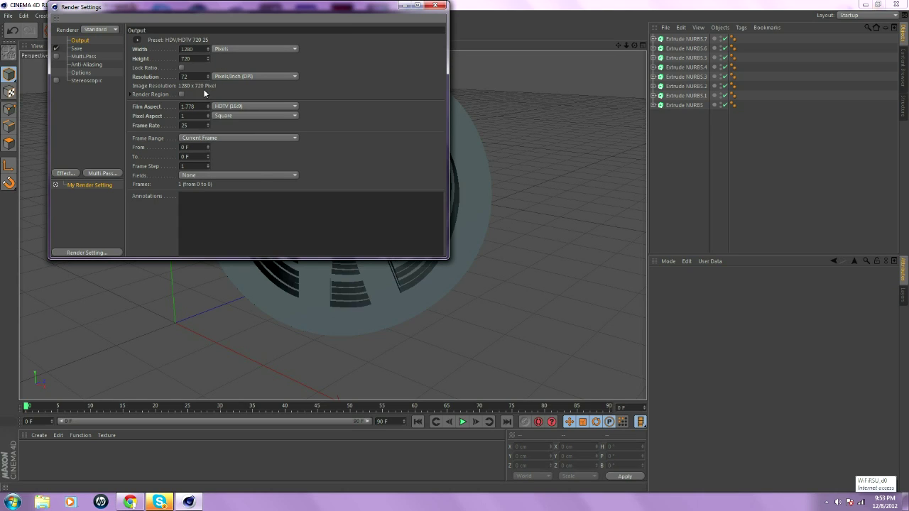
Change the render save format from TIFF (PSD Layers) to PNG with Alpha Channel enabled.
left_click(76, 49)
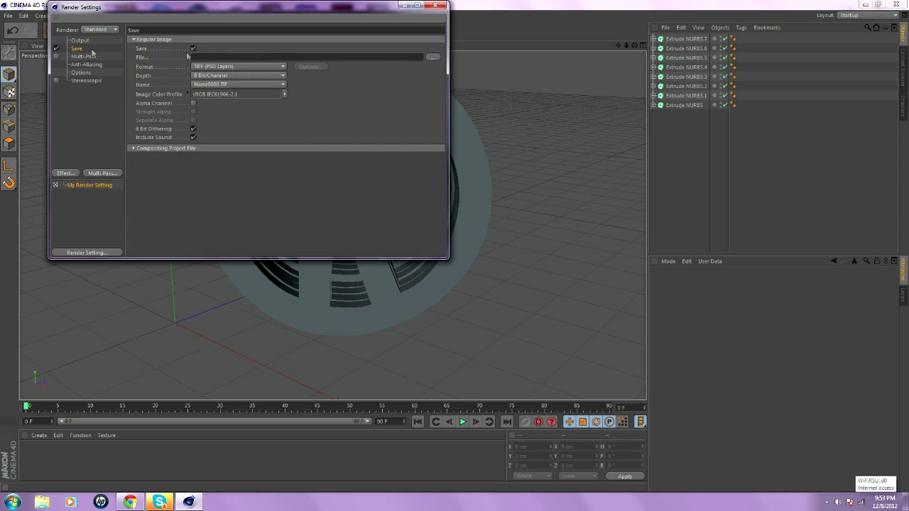
left_click(433, 57)
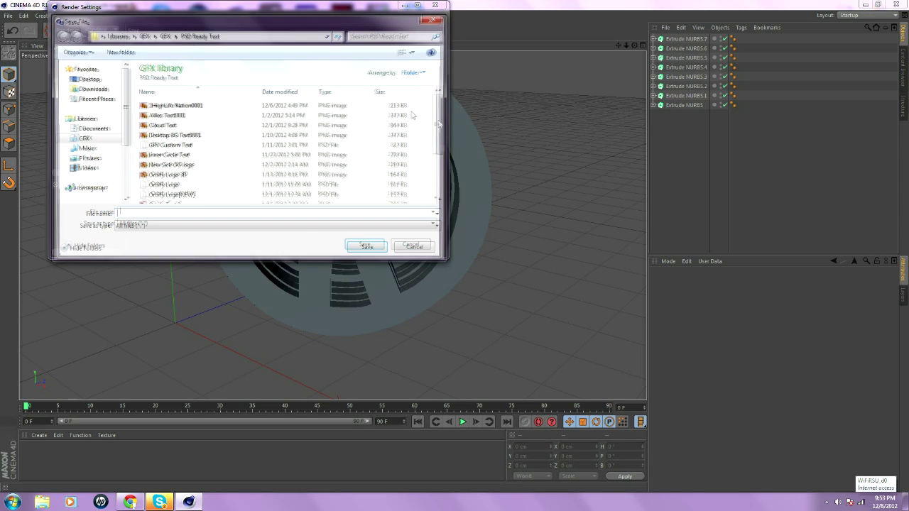
left_click(430, 21)
left_click(216, 67)
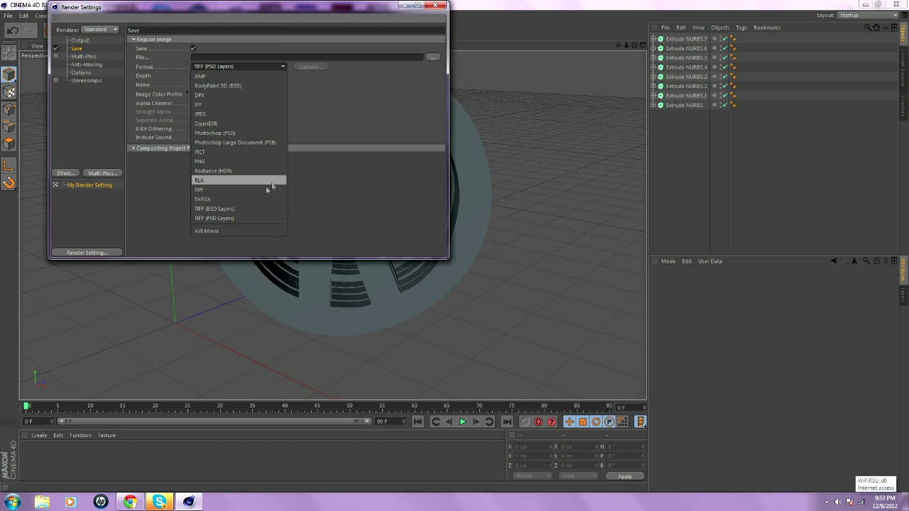
left_click(202, 158)
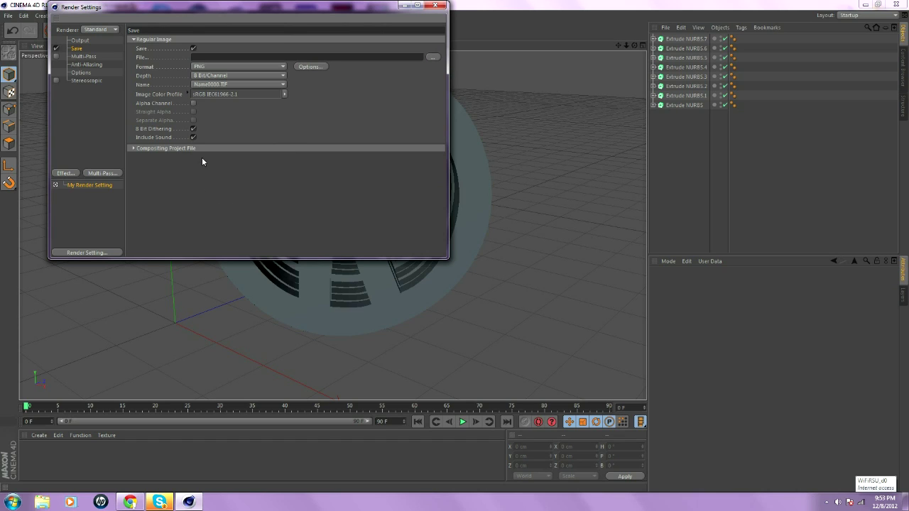
left_click(192, 104)
Set anti-aliasing to Best with a 2x2 maximum level.
left_click(86, 64)
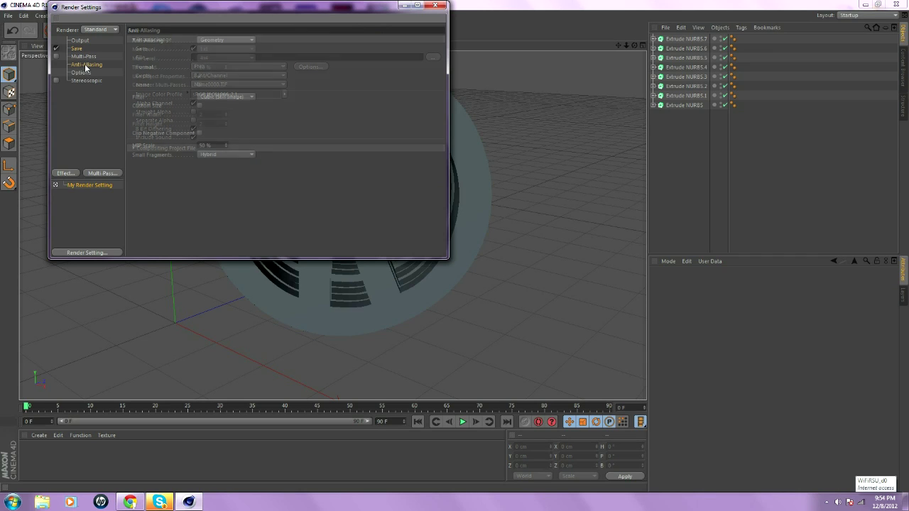
left_click(221, 43)
left_click(213, 68)
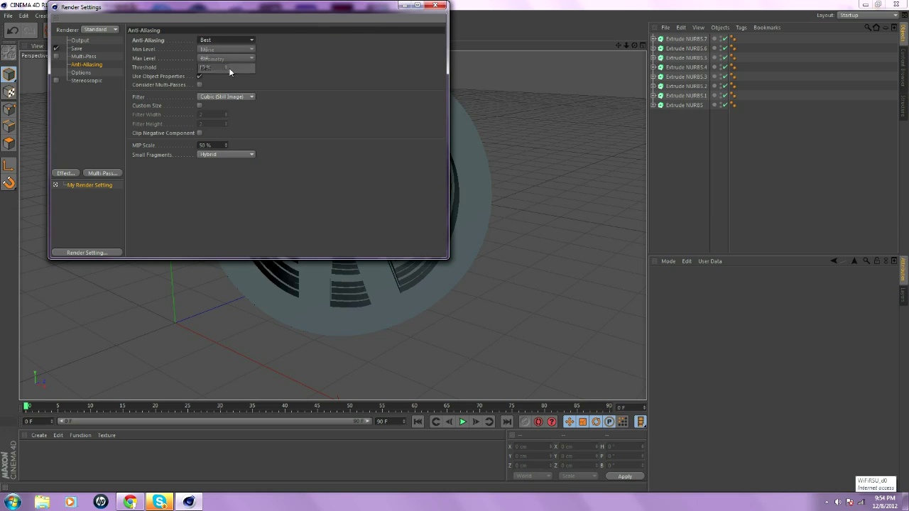
left_click(230, 58)
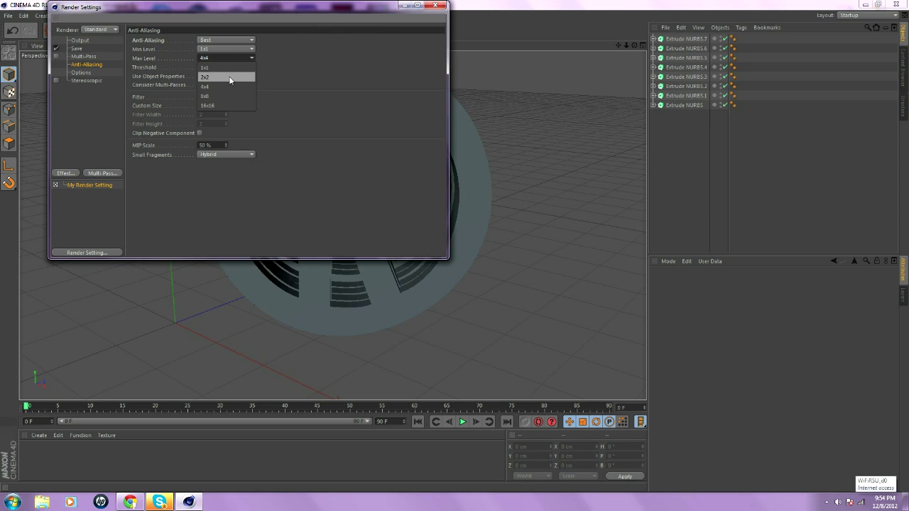
left_click(229, 78)
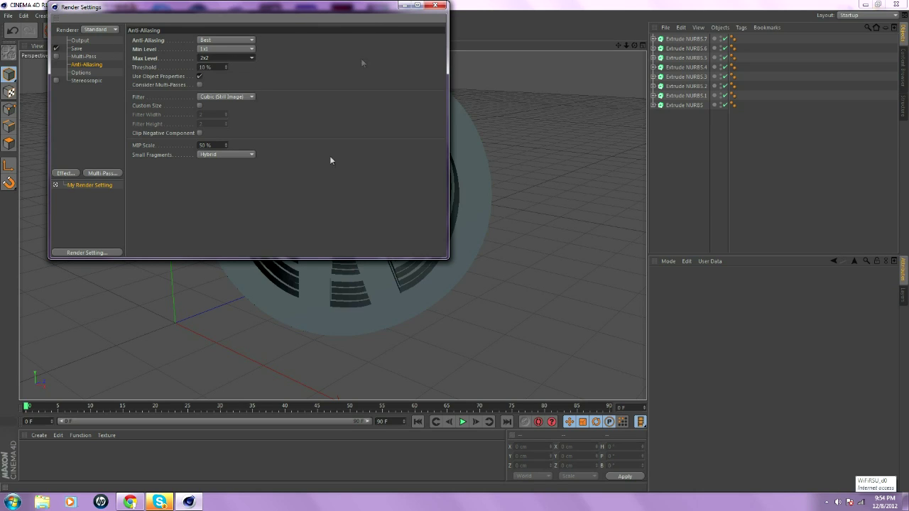
Add Ambient Occlusion and Global Illumination effects, then close Render Settings.
left_click(81, 81)
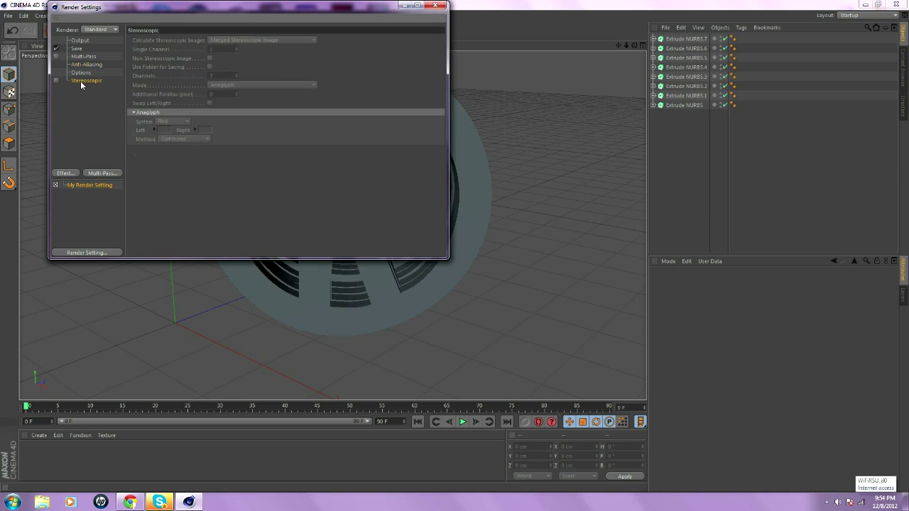
left_click(65, 173)
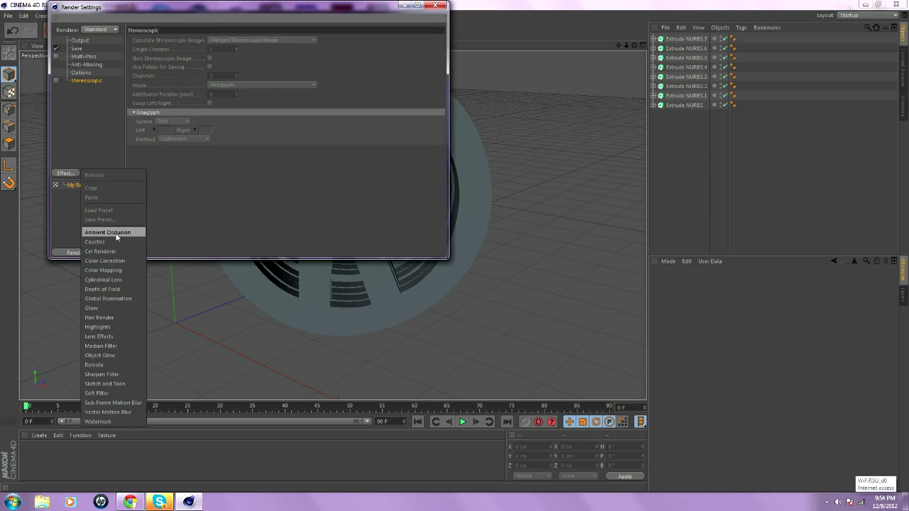
left_click(115, 232)
left_click(65, 173)
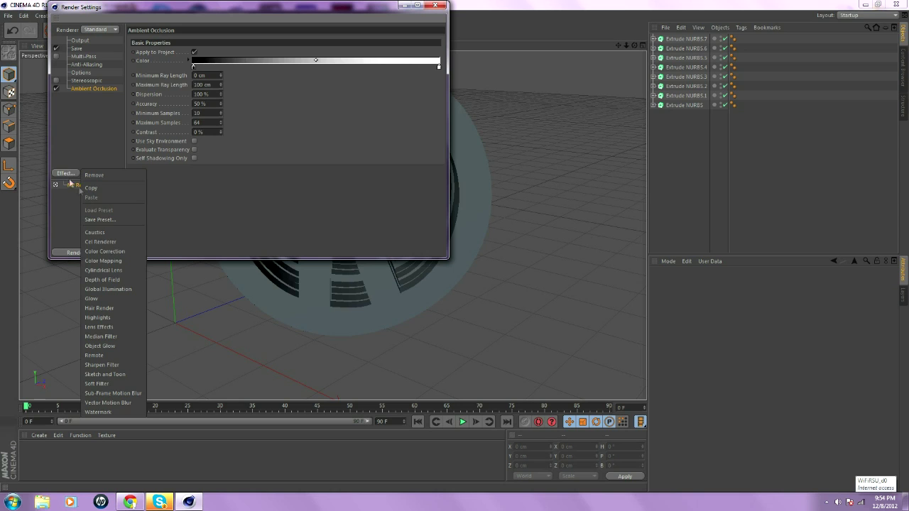
left_click(119, 289)
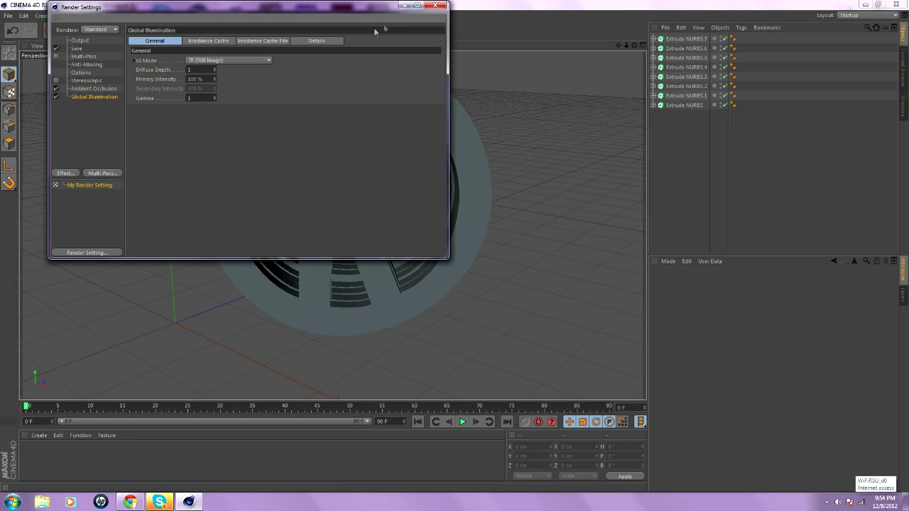
left_click(430, 6)
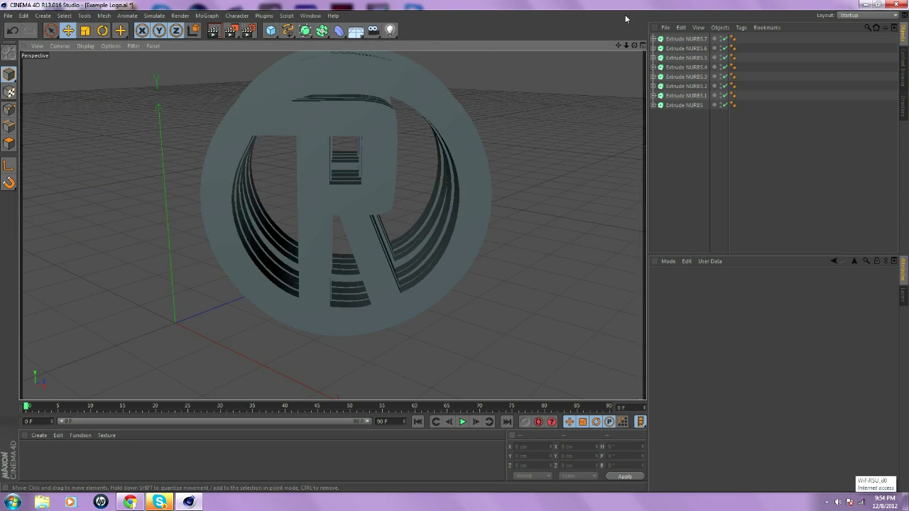
Orbit the viewport so the R logo is seen more from the front.
left_click_drag(621, 65, 346, 174, "alt")
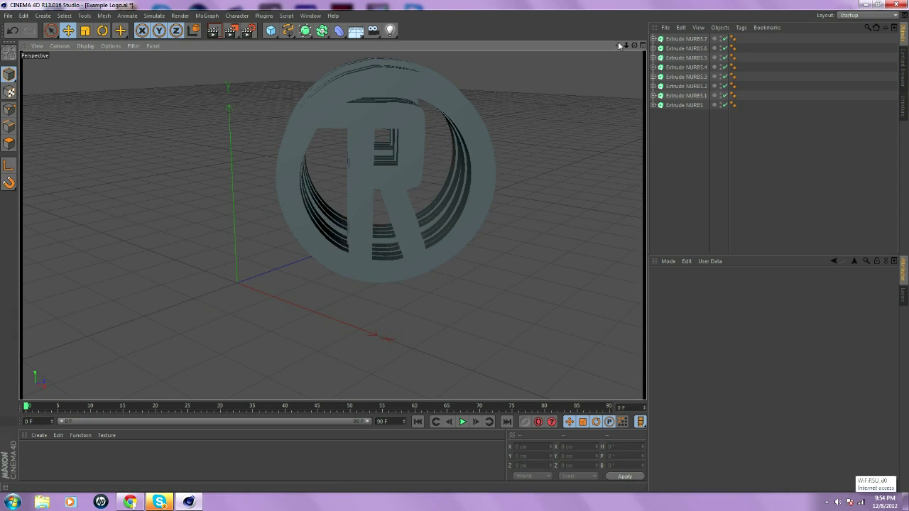
middle_click_drag(345, 174, 332, 226, "alt")
left_click_drag(332, 226, 521, 132, "alt")
Create a new default material Mat, then open and cancel Load Materials.
left_click(38, 435)
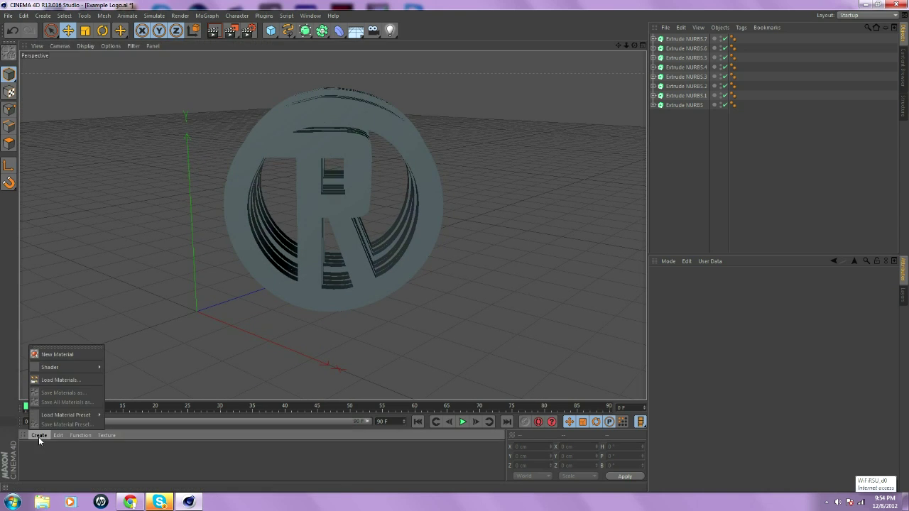
left_click(60, 355)
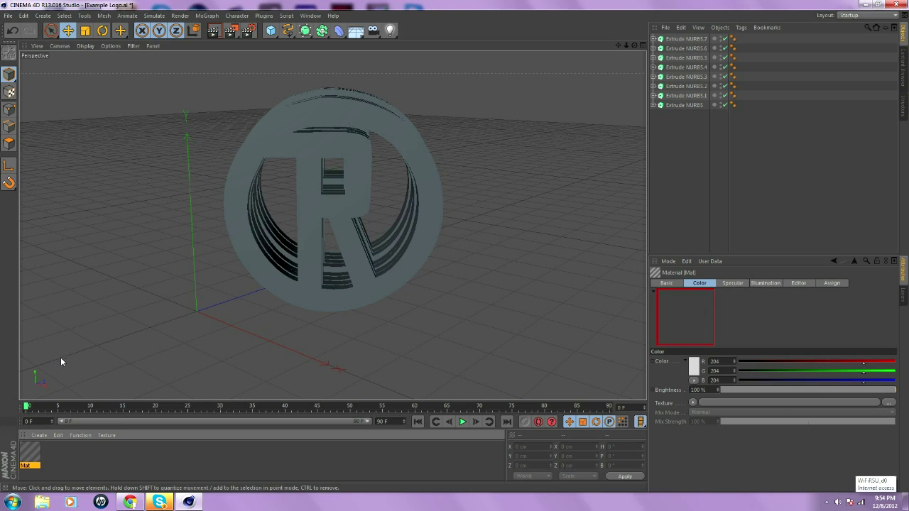
left_click(38, 435)
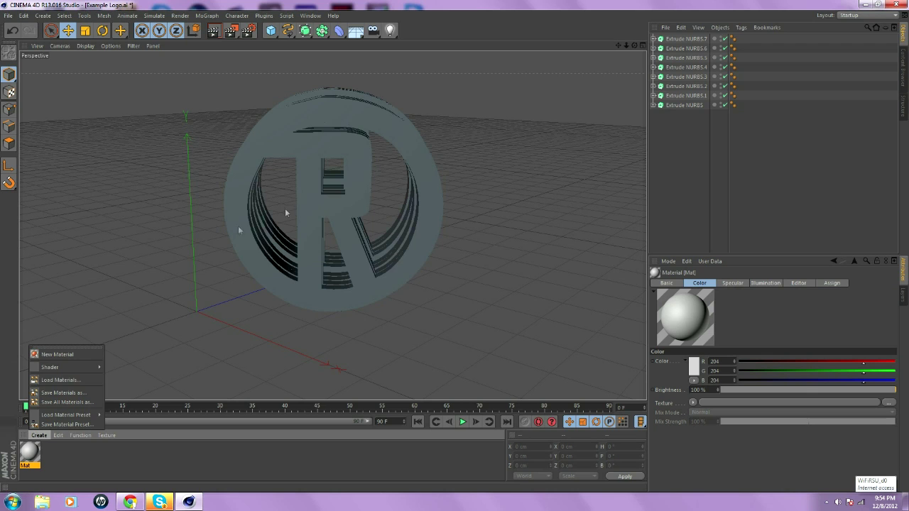
left_click(85, 378)
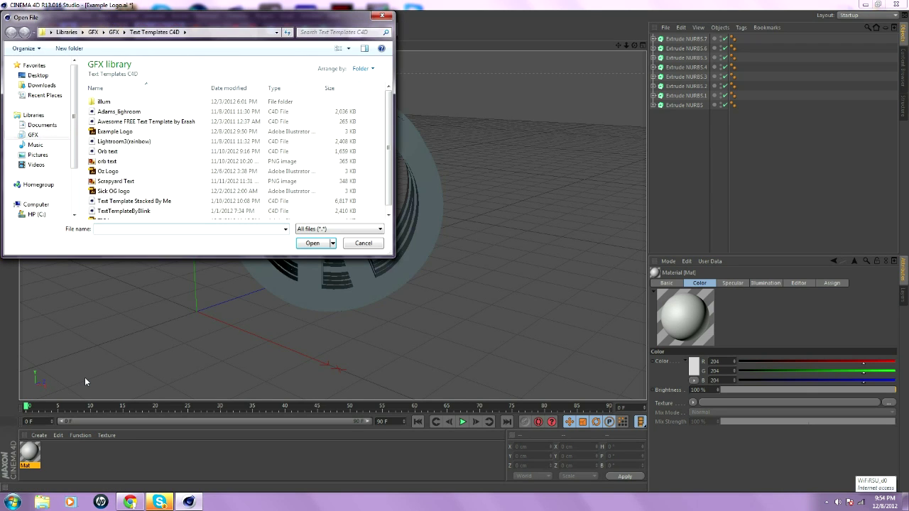
left_click(382, 15)
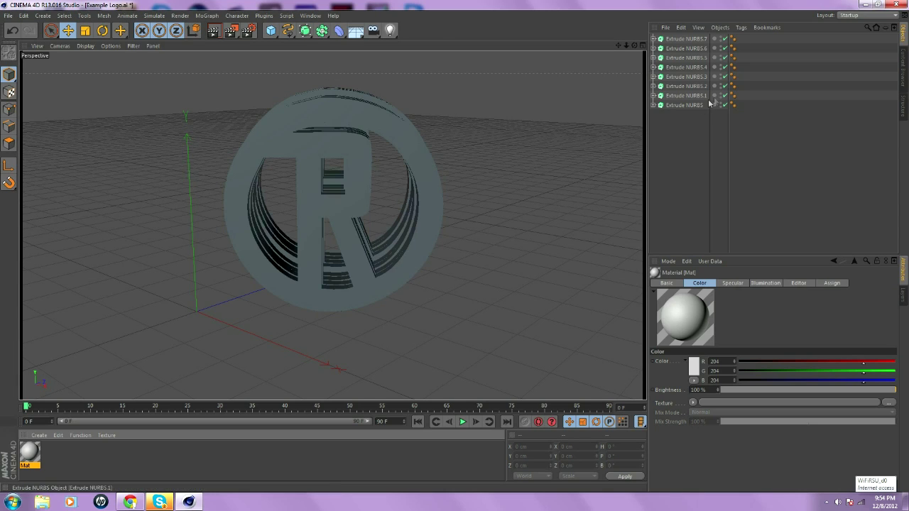
Select the bottom Extrude NURBS slab and show the grey Mat material's settings.
left_click(694, 104)
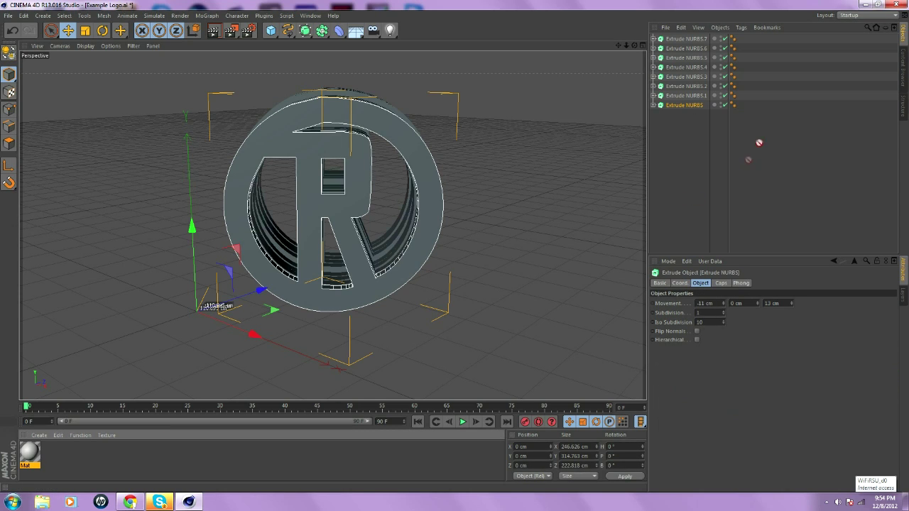
left_click_drag(751, 106, 458, 208)
left_click(30, 455)
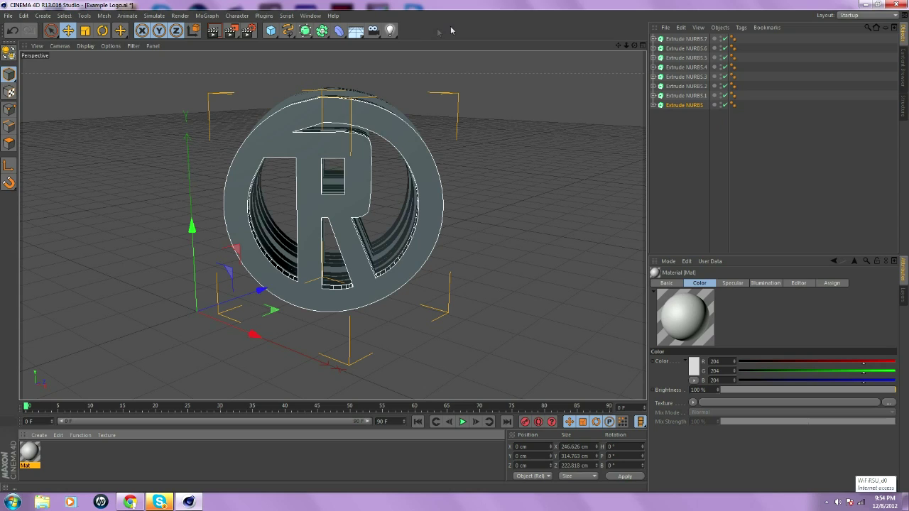